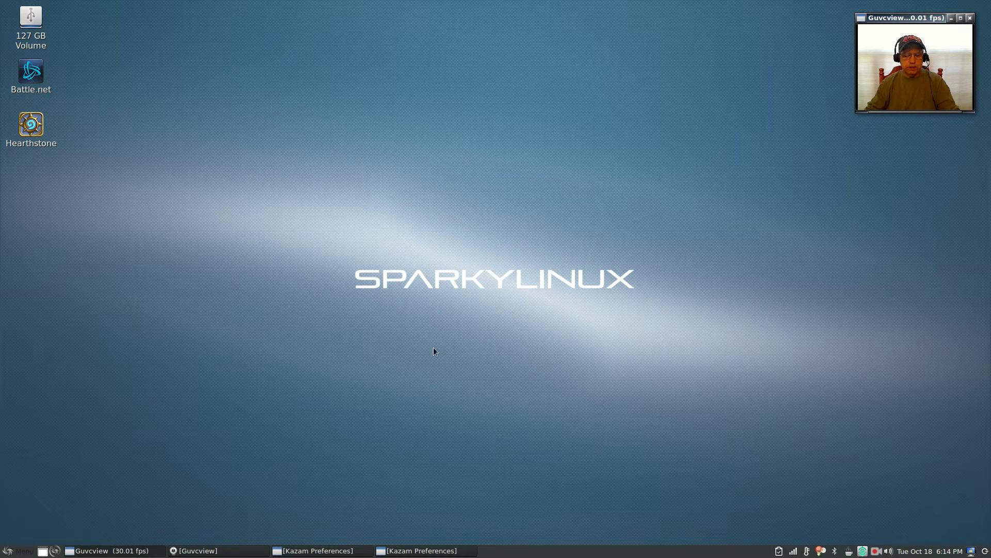
Step: Launch LXTerminal from System Tools and drag it toward the screen centre
click(13, 550)
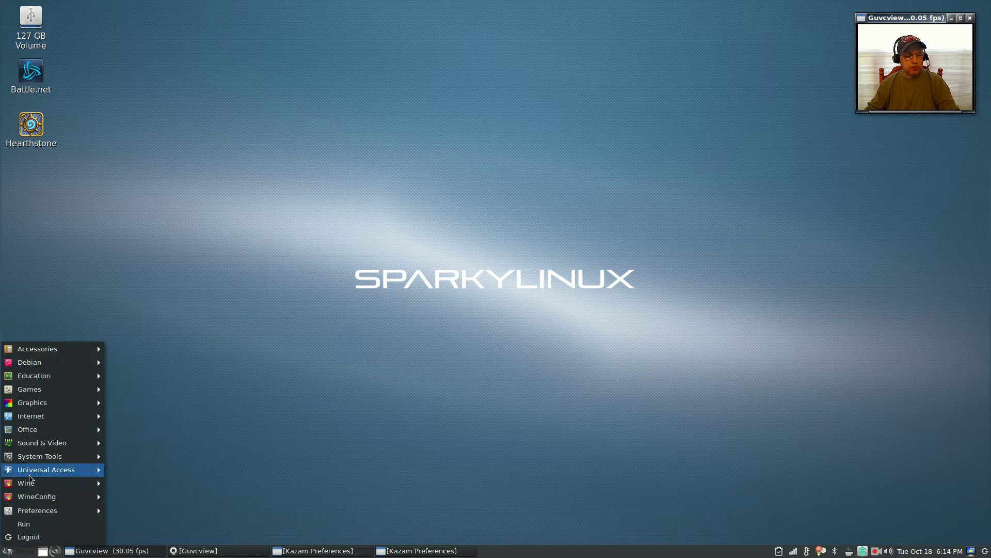
mouse_move(35, 461)
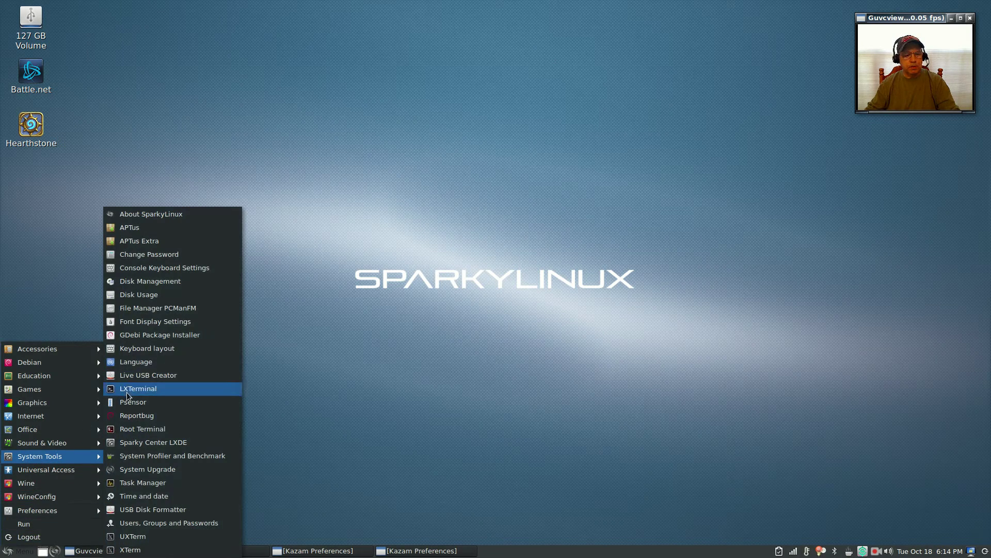
click(128, 395)
drag(431, 166, 474, 215)
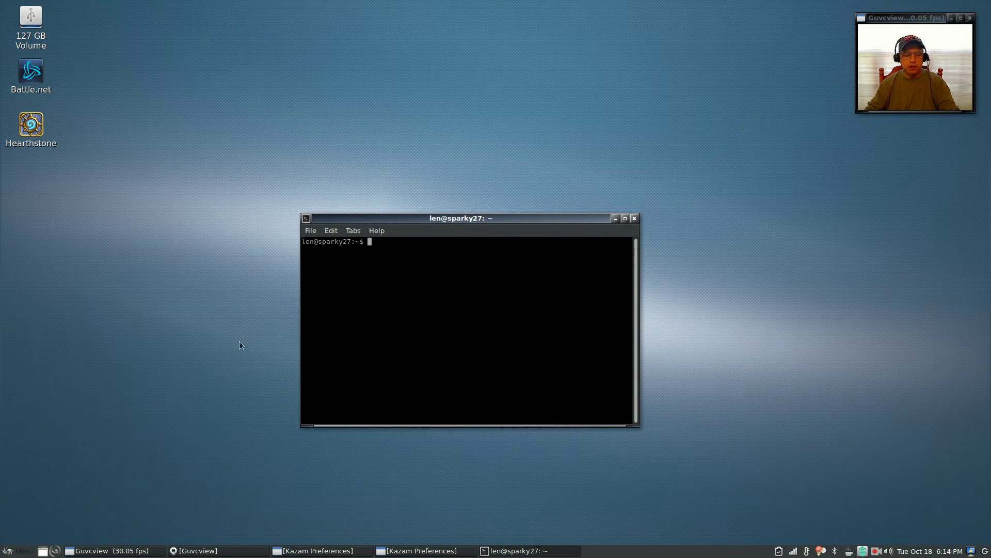
Step: Browse the application menu again and close it without launching anything
click(12, 551)
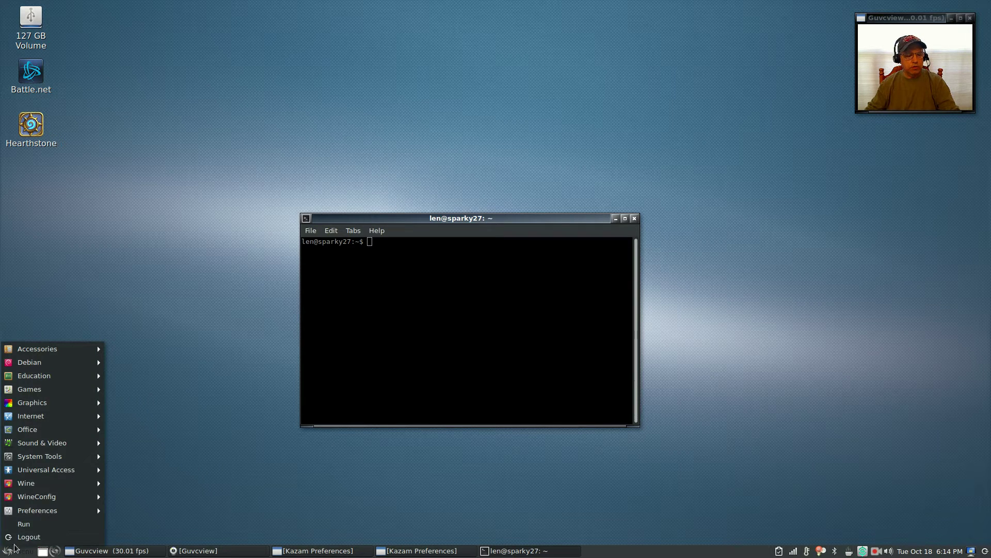
mouse_move(33, 511)
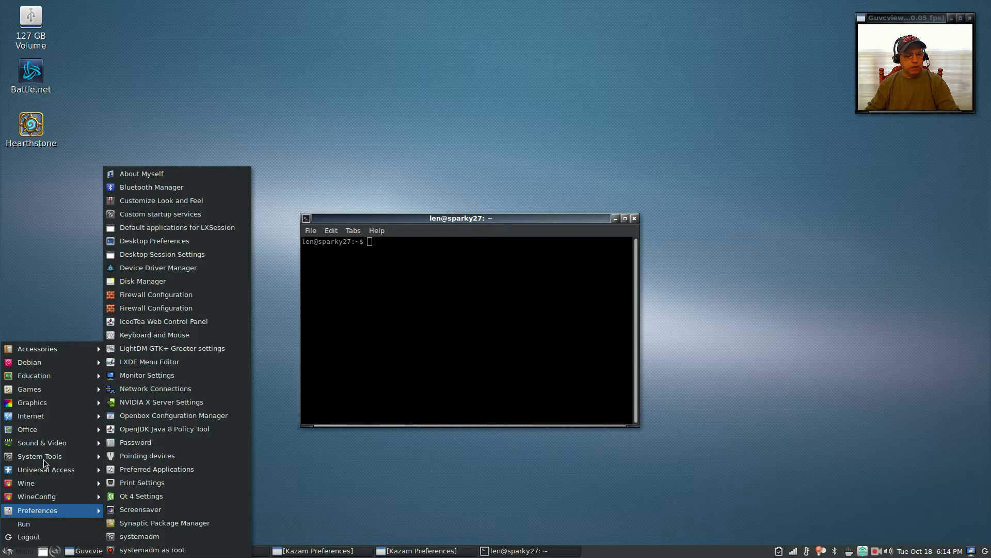
mouse_move(45, 459)
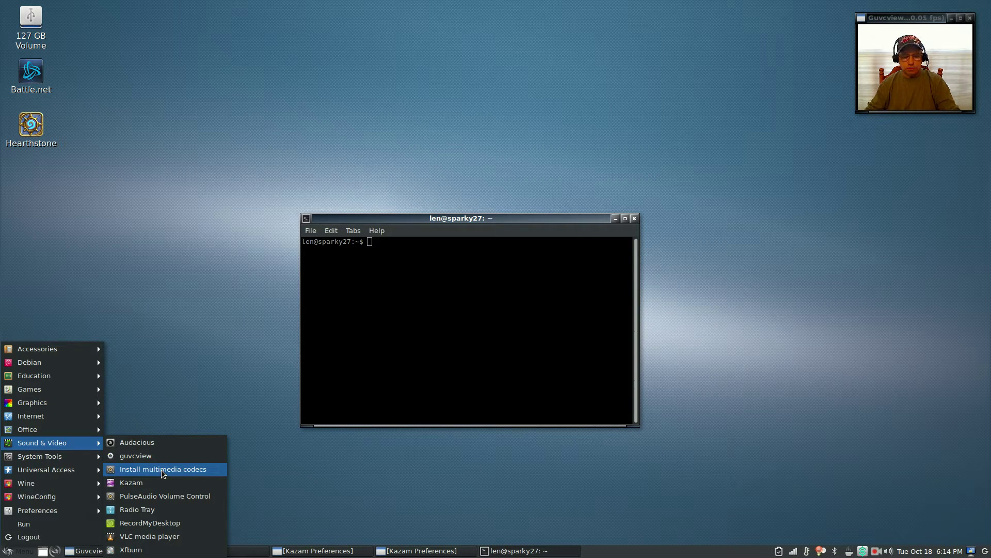
click(178, 364)
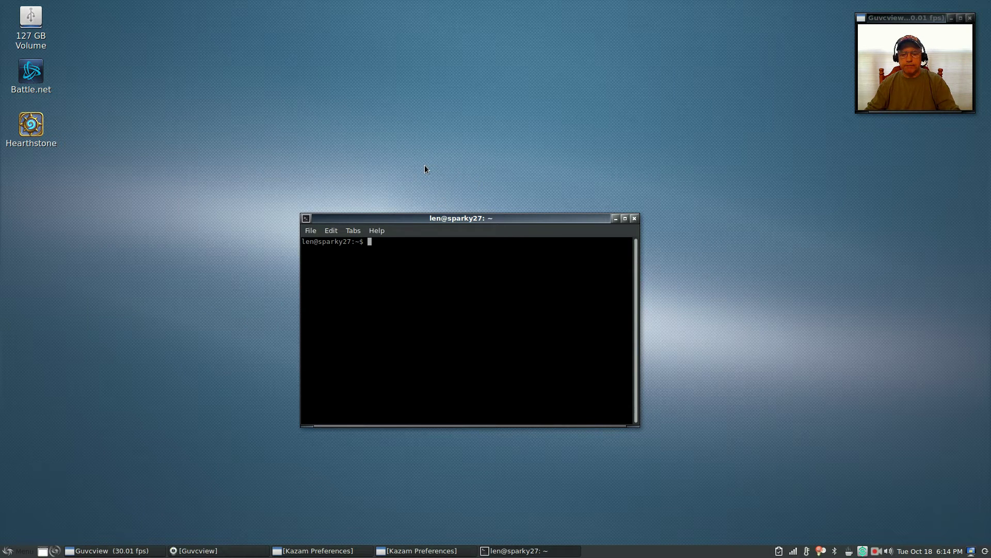
Step: Type 'sudo apt-get install ttf-mscorefonts-installer' at the prompt, correcting a typo
text(sudo apt-)
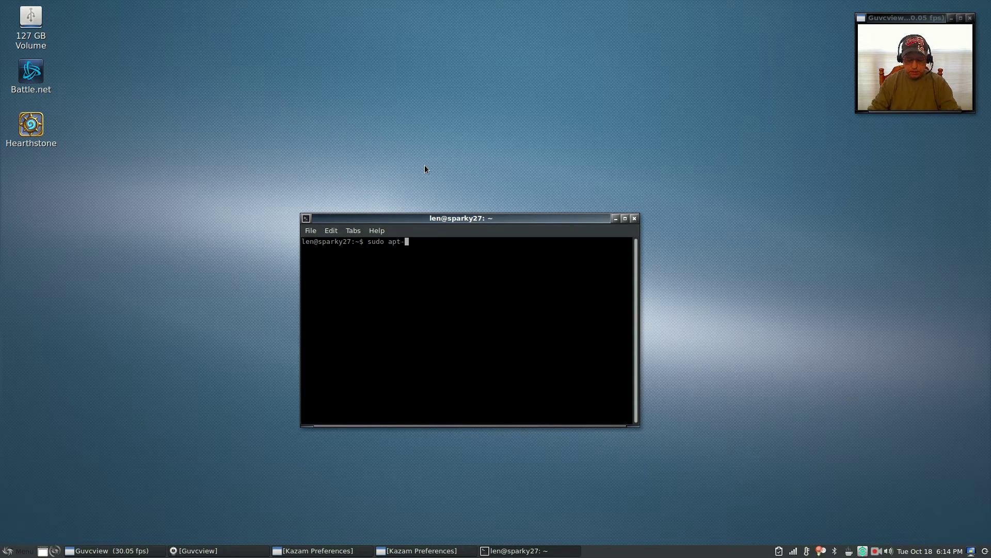
text(get install)
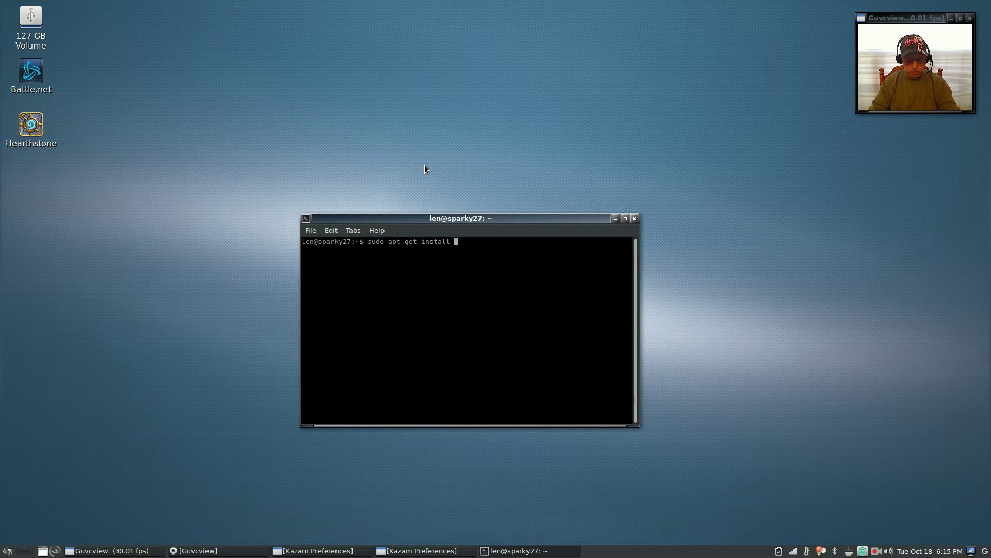
text( ttf-)
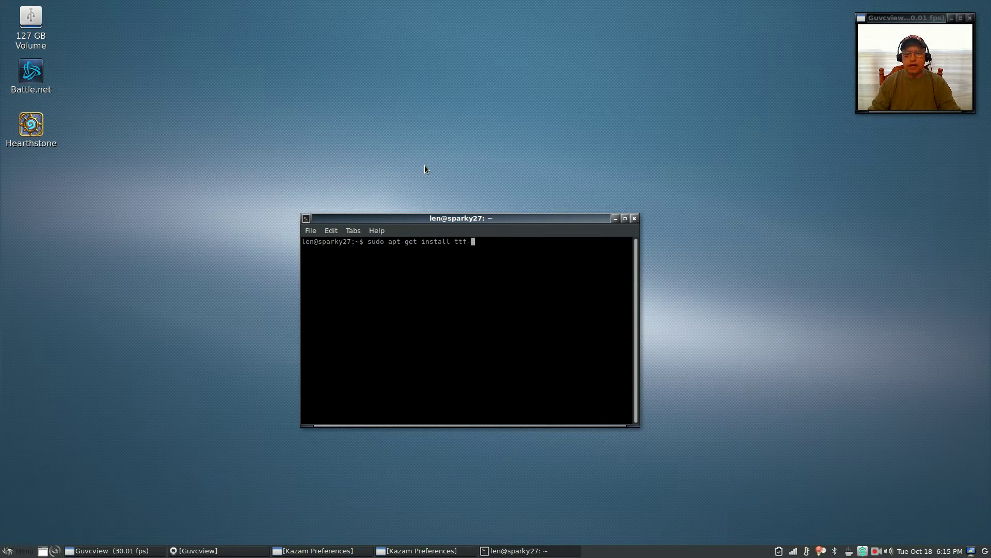
text(mscorefonts-)
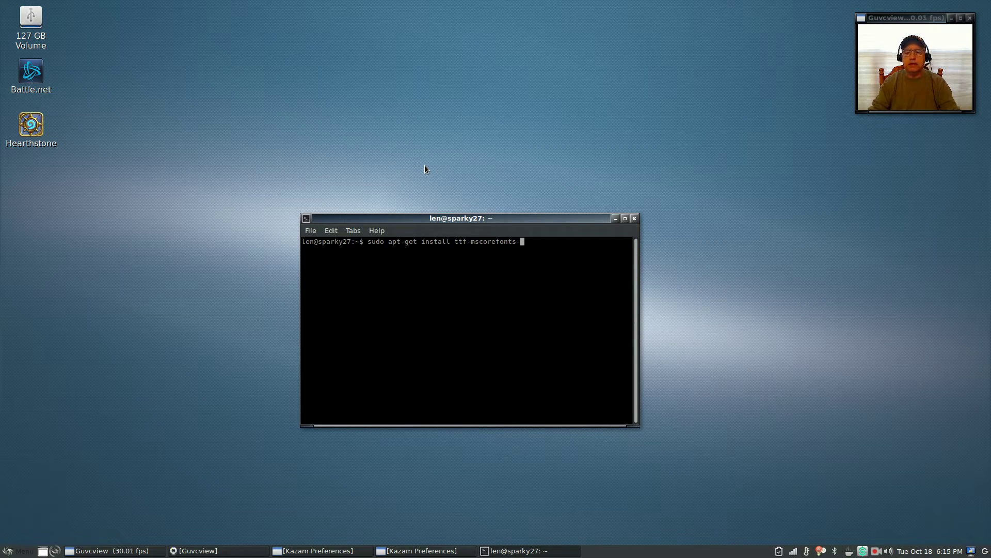
text(insat)
key(BackSpace)
key(BackSpace)
text(taller)
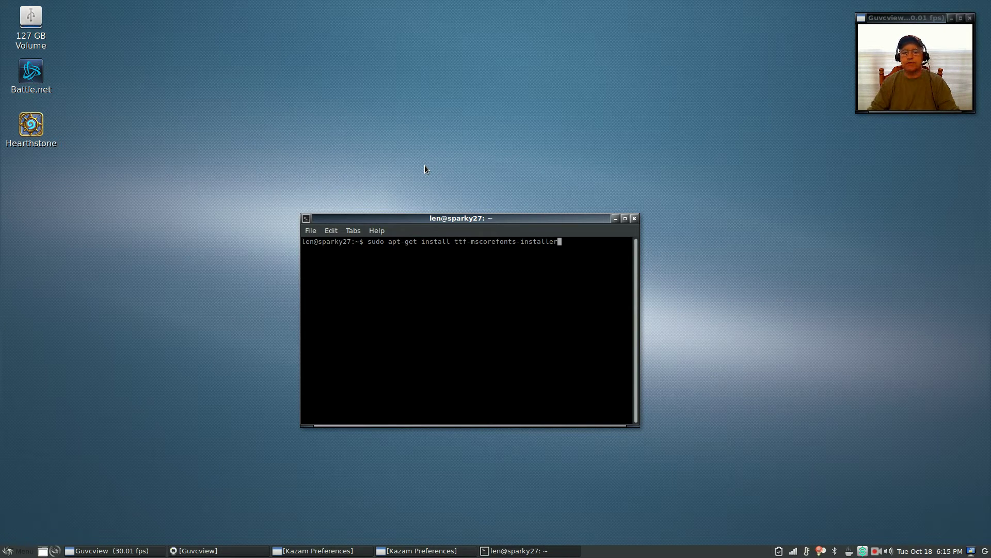
Step: Replace the package name with winetricks, leaving 'sudo apt-get install winetricks' unrun
key(BackSpace)
key(BackSpace)
key(BackSpace)
key(BackSpace)
key(BackSpace)
key(BackSpace)
key(BackSpace)
key(BackSpace)
key(BackSpace)
key(BackSpace)
key(BackSpace)
key(BackSpace)
key(BackSpace)
key(BackSpace)
key(BackSpace)
key(BackSpace)
key(BackSpace)
key(BackSpace)
key(BackSpace)
key(BackSpace)
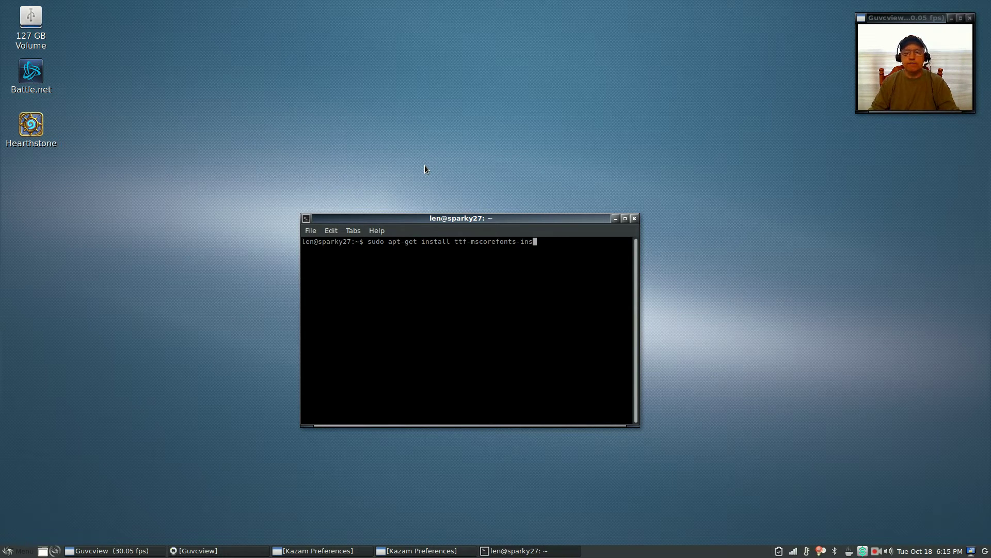
key(BackSpace)
key(BackSpace)
key(BackSpace)
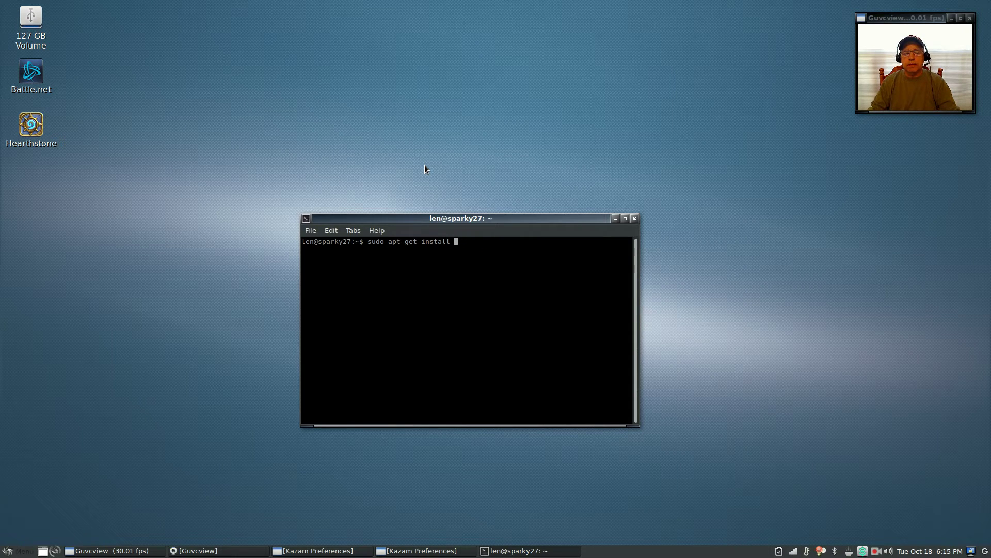
click(13, 551)
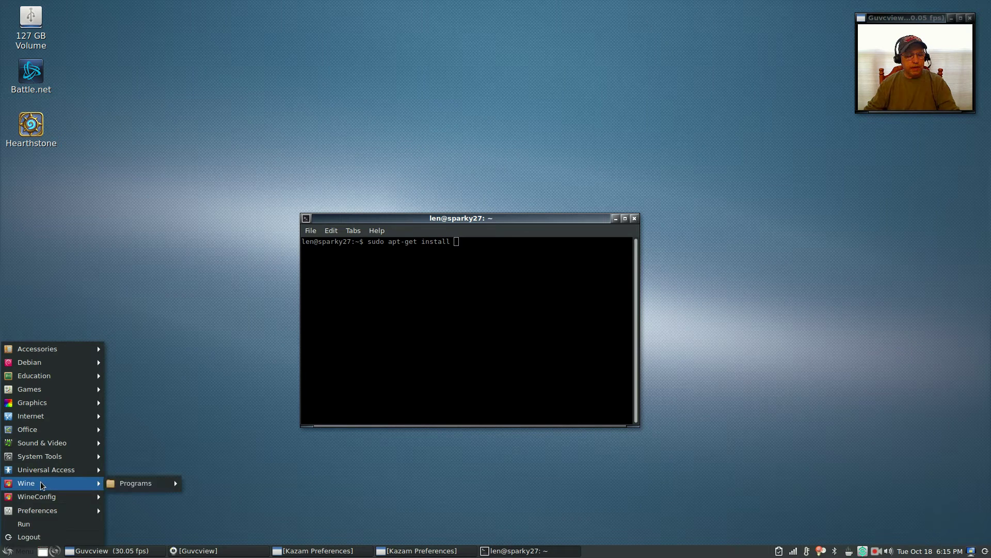
mouse_move(44, 499)
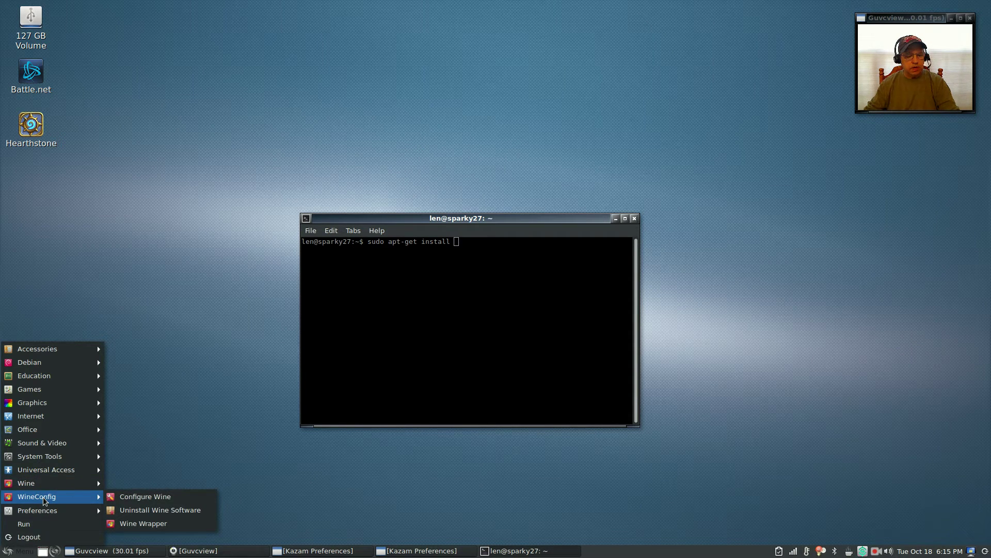
click(148, 426)
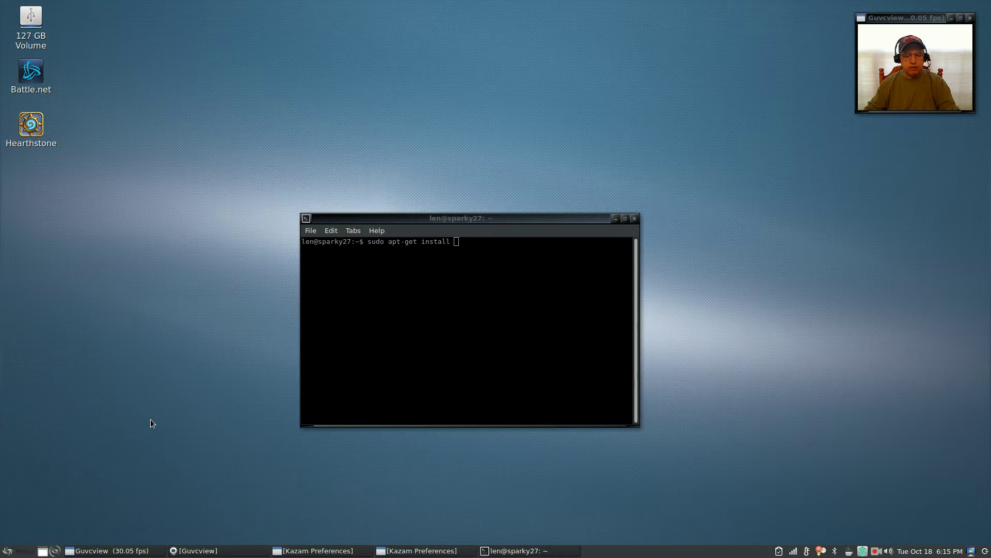
click(458, 242)
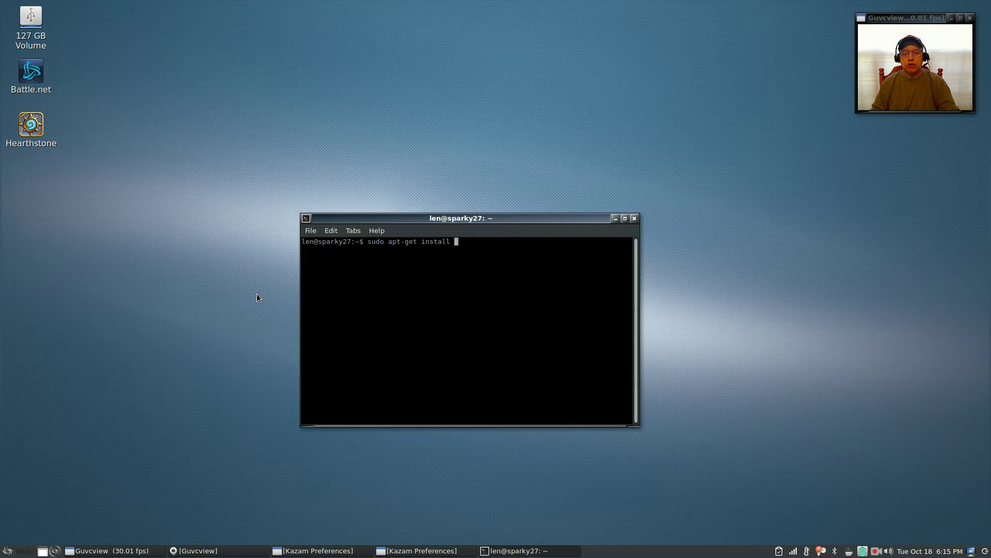
text(winetricks)
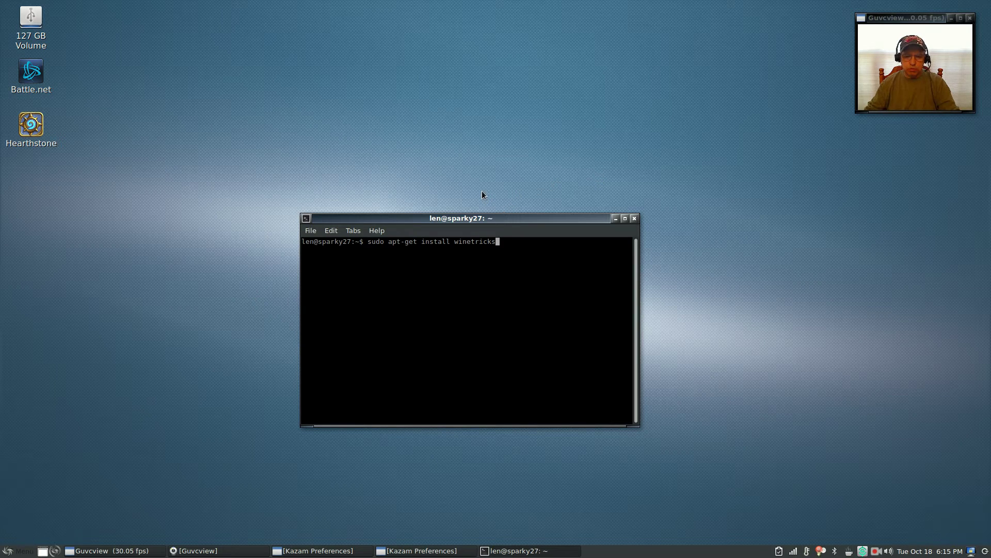
Step: Close the terminal and launch Google Chrome
click(635, 219)
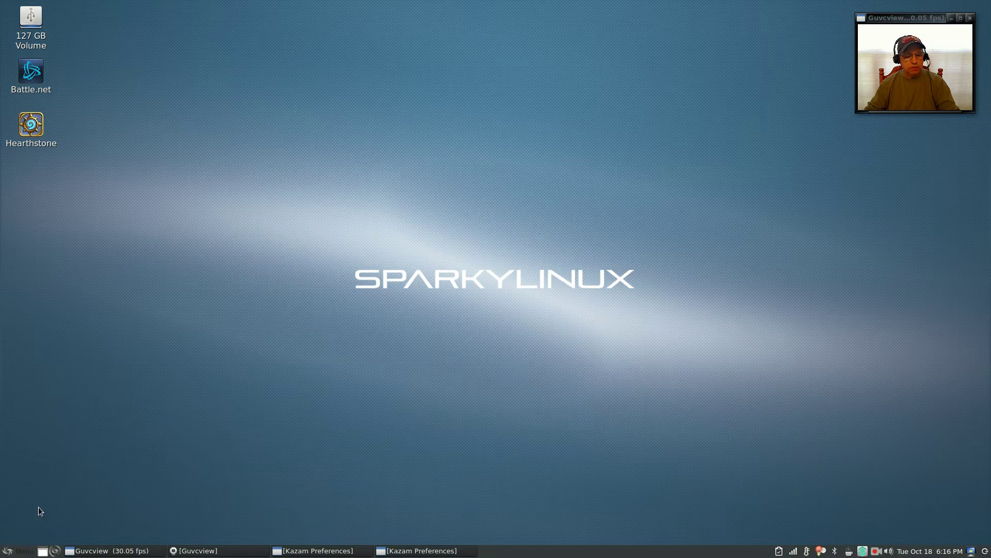
click(17, 551)
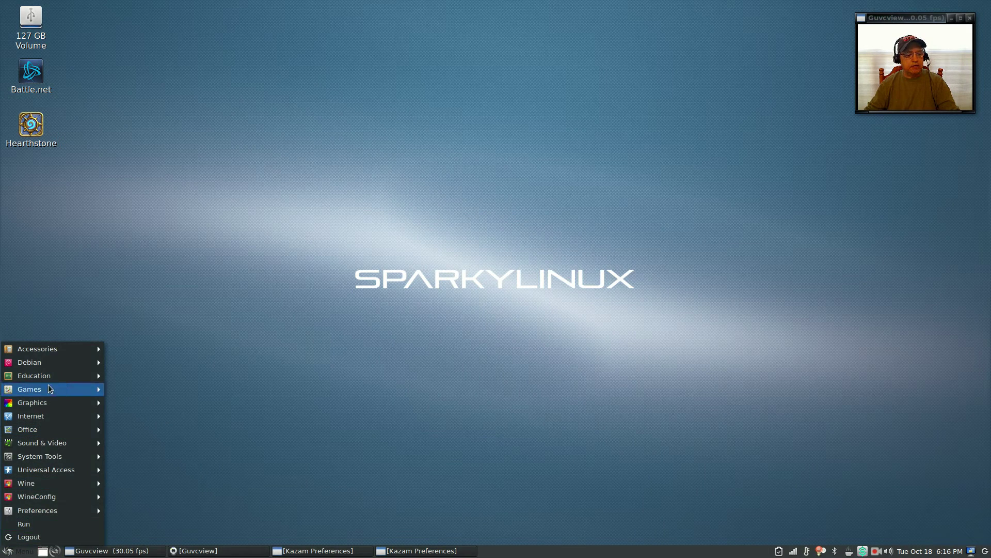
mouse_move(53, 417)
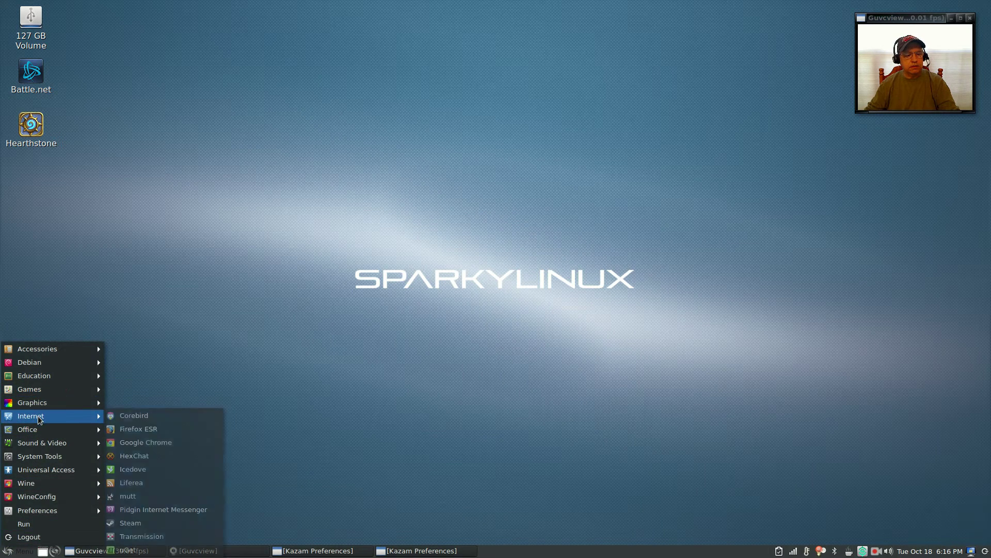
click(139, 443)
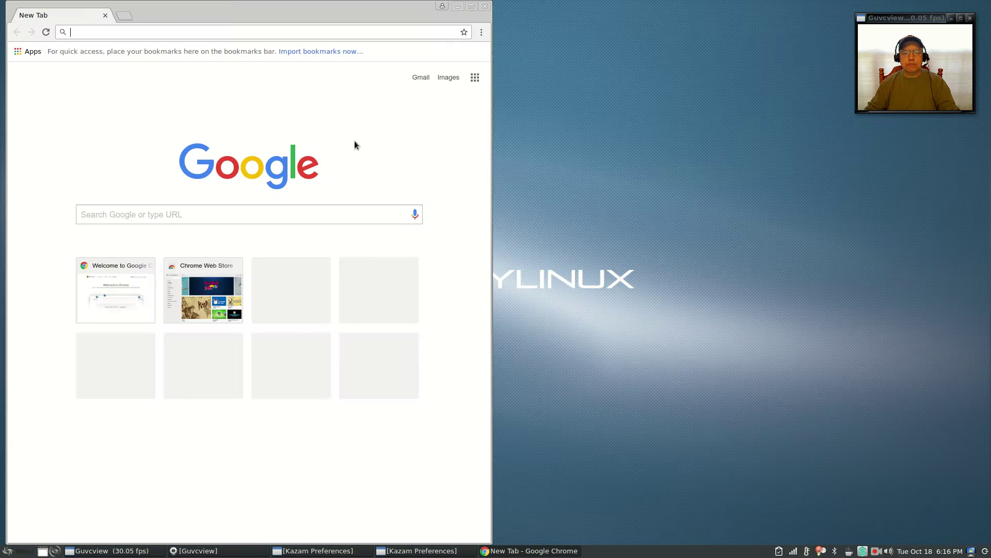
Step: Search Google for battlenet and open Blizzard's Download Clients page at the Battle.net App
click(216, 219)
text(ba)
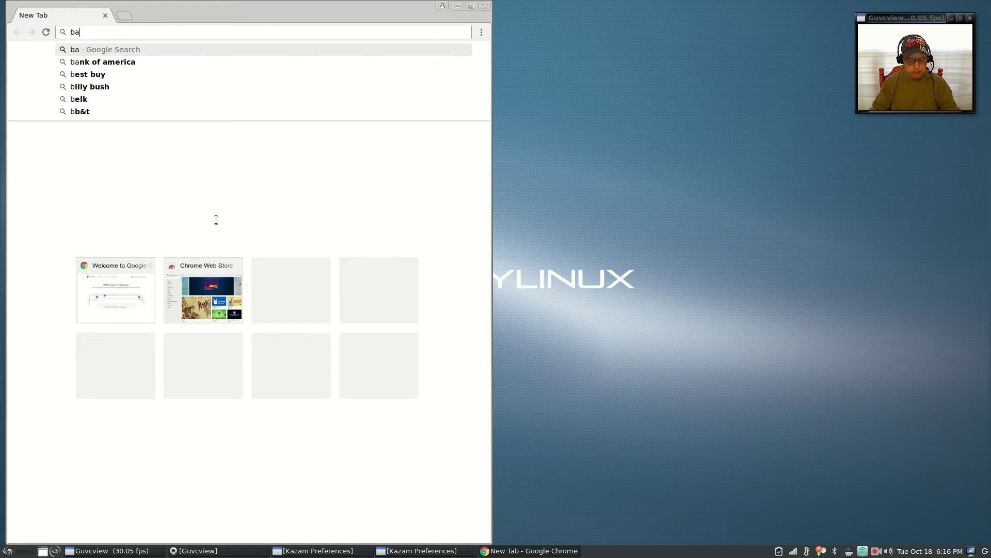
text(ttlenet)
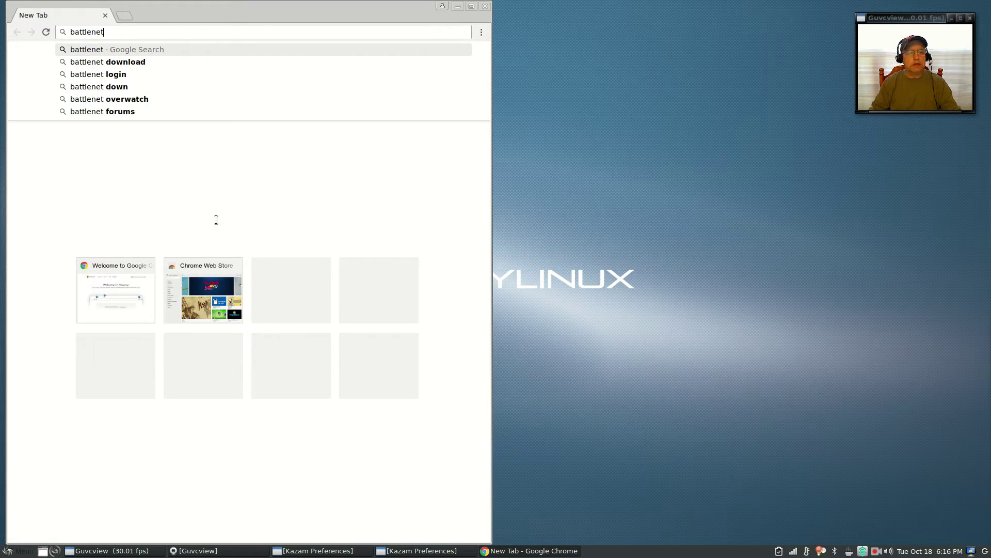
key(Return)
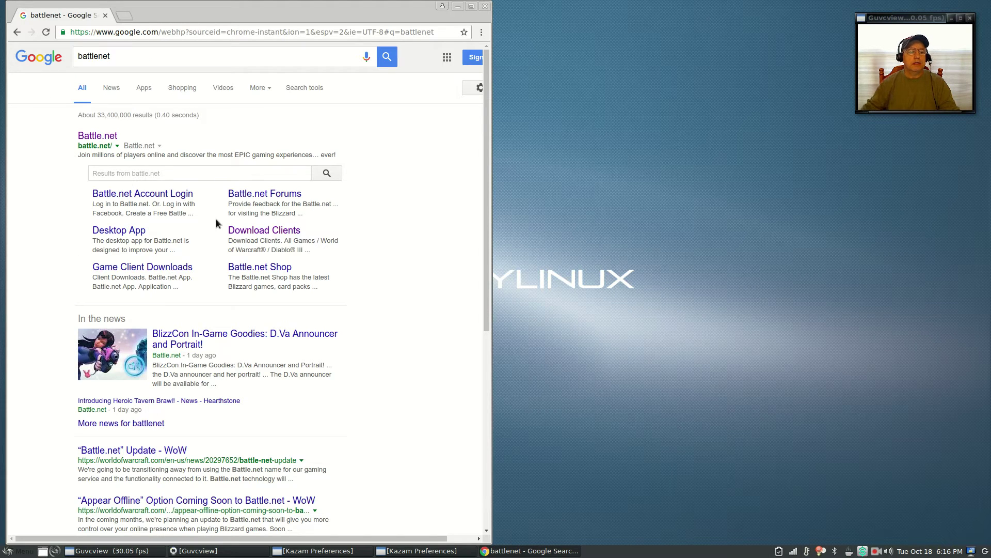
click(251, 231)
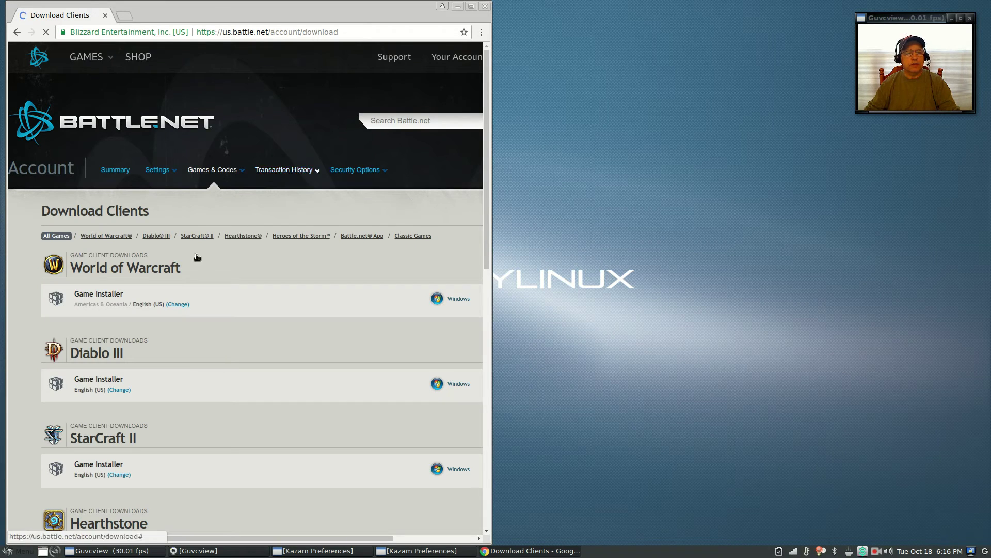
scroll(219, 289, down, 5)
scroll(219, 295, down, 3)
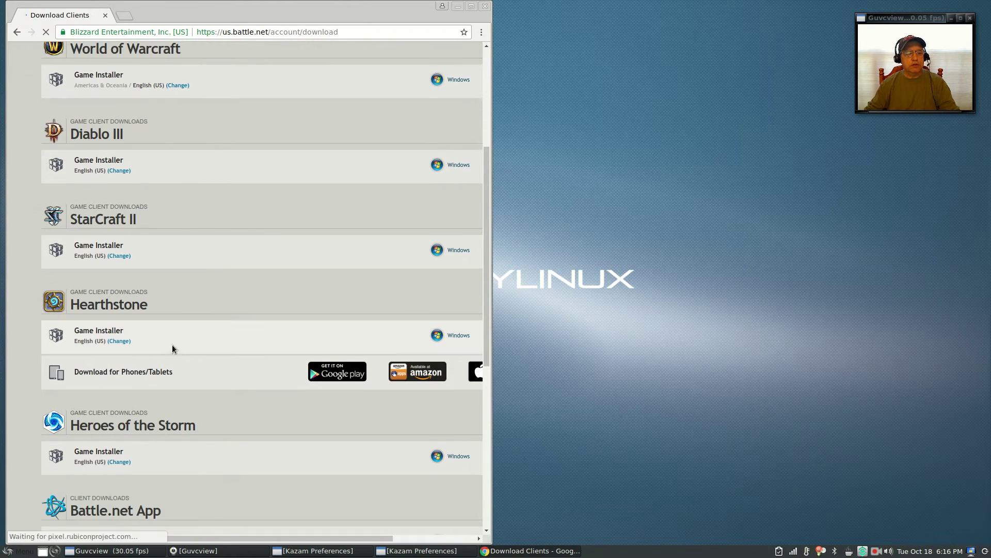
scroll(240, 460, down, 4)
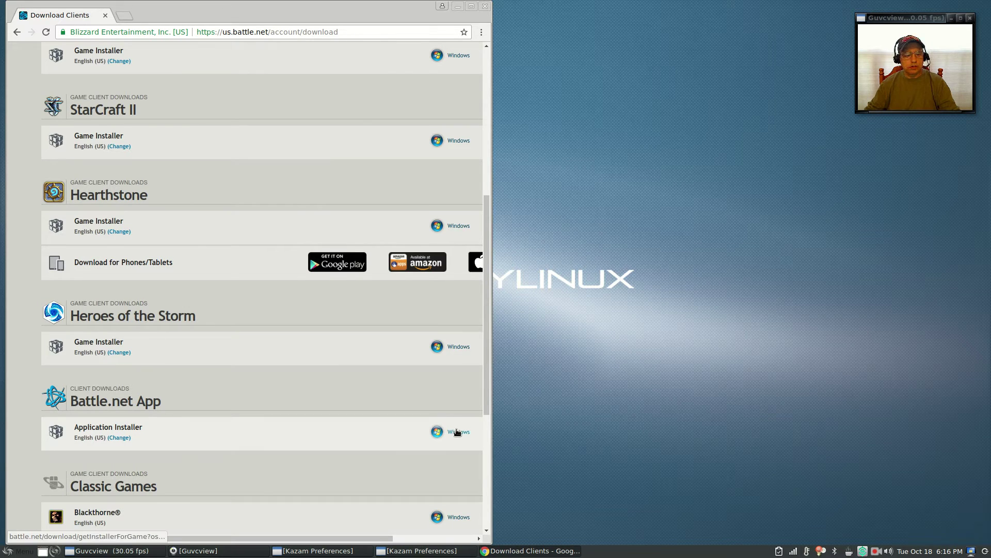
Step: Reposition and widen the Chrome window
drag(284, 4, 287, 53)
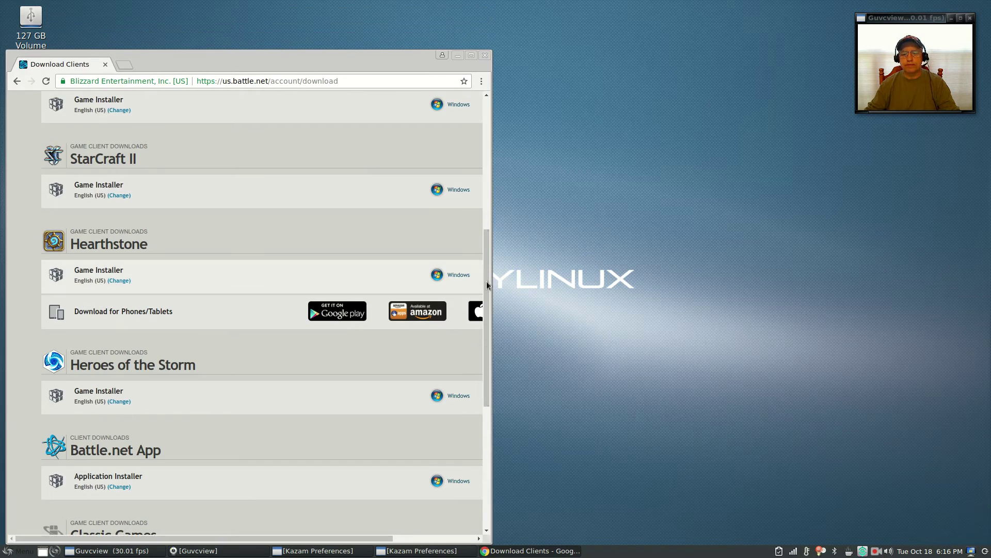
drag(488, 286, 790, 255)
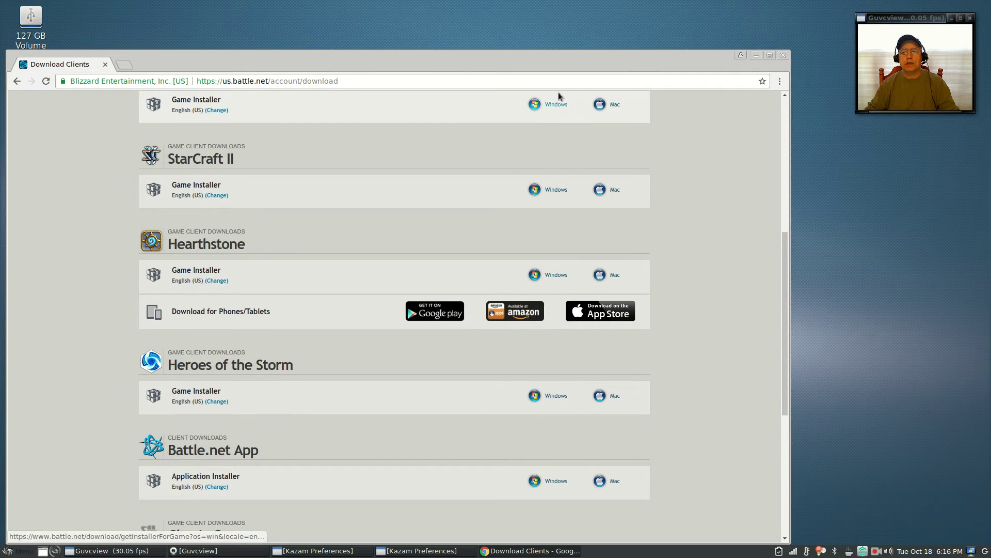
drag(548, 66, 603, 34)
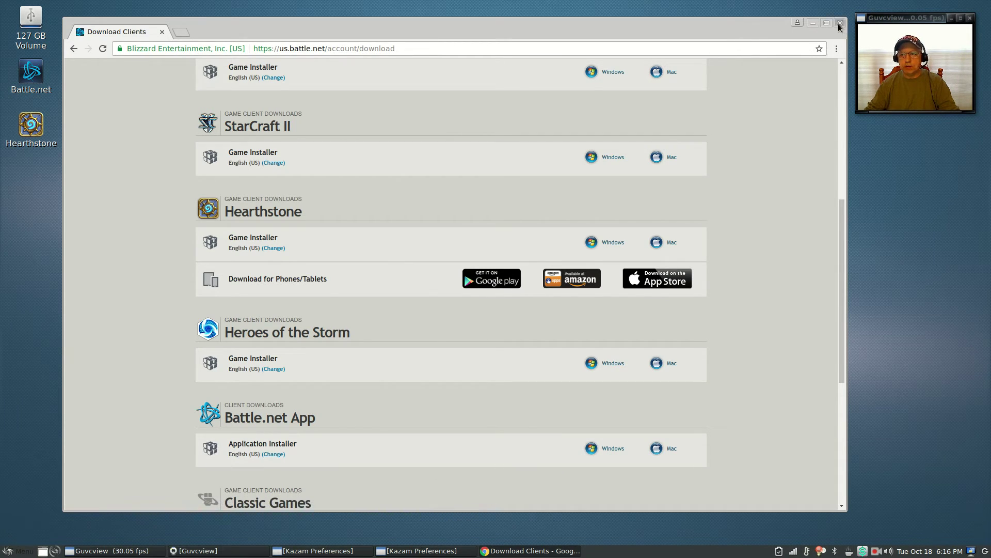
Step: Close Chrome and open the home folder in PCManFM with hidden files turned off
click(840, 23)
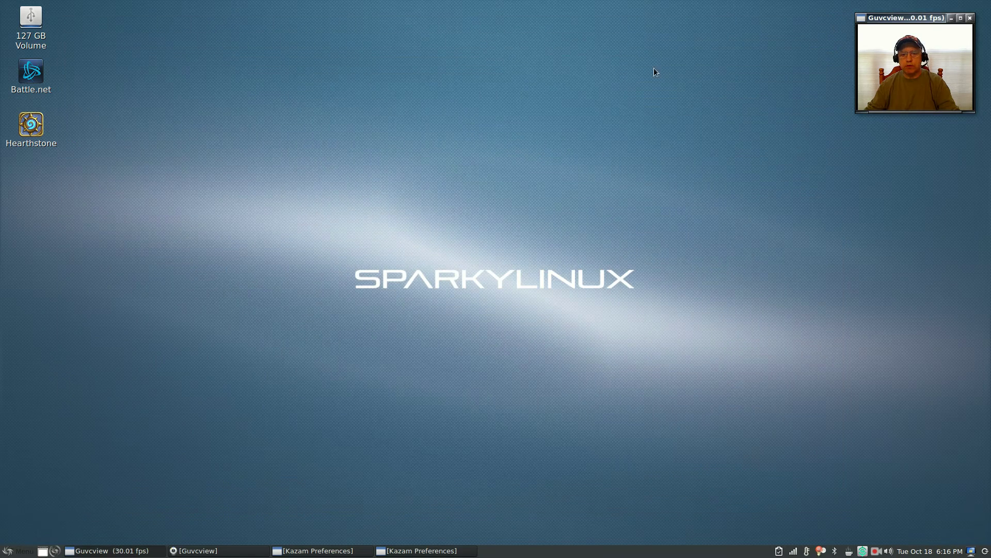
double_click(35, 33)
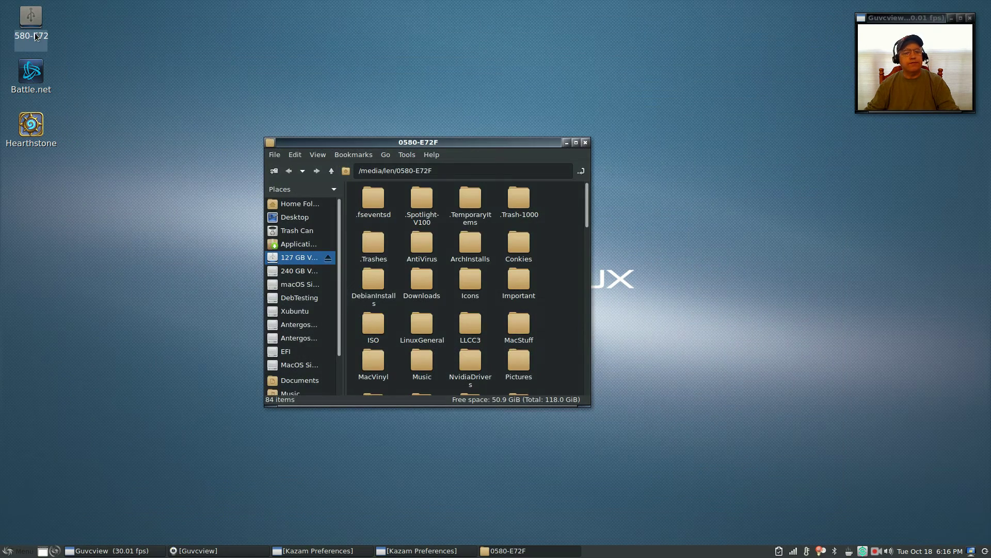
click(316, 205)
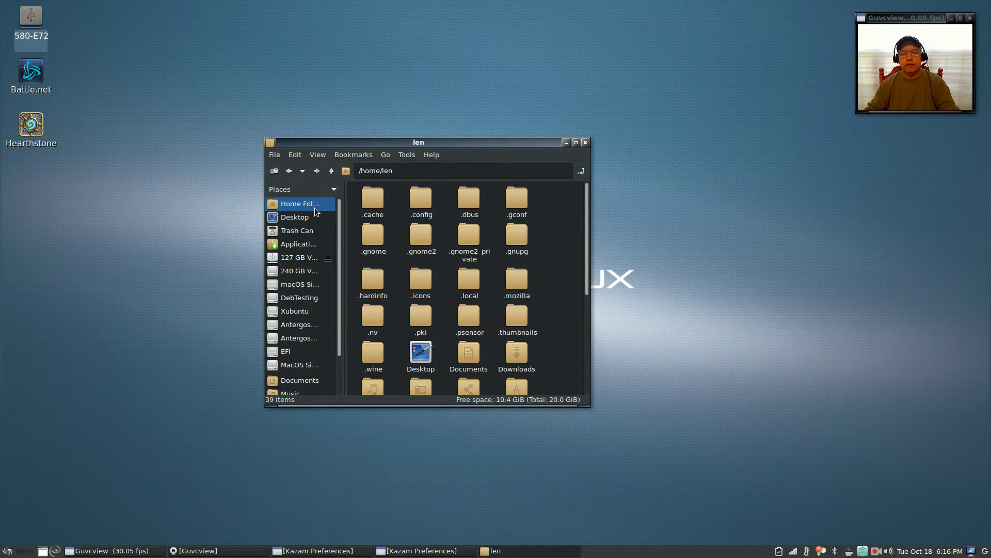
click(318, 154)
click(335, 180)
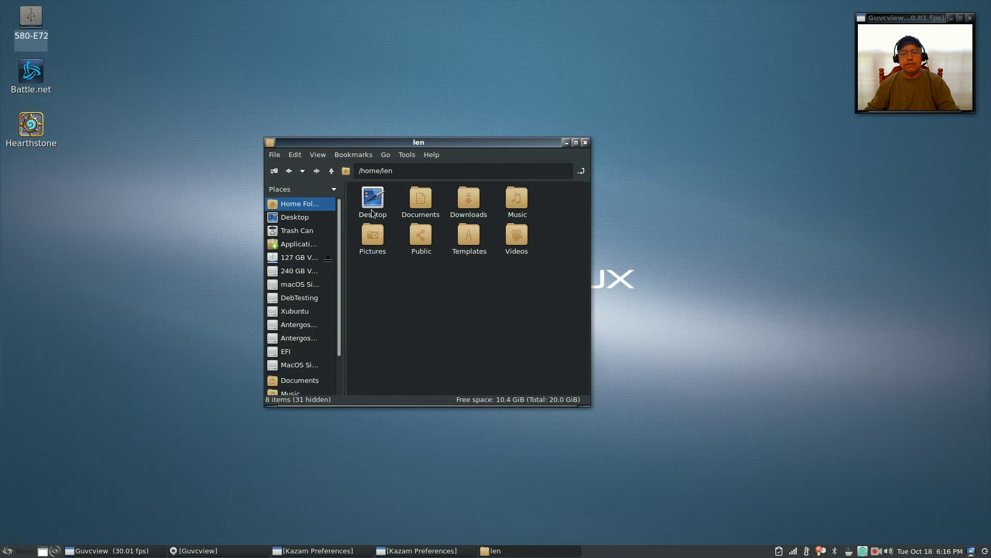
Step: Check Battle.net-Setup.exe in Downloads, then close the file manager
double_click(472, 202)
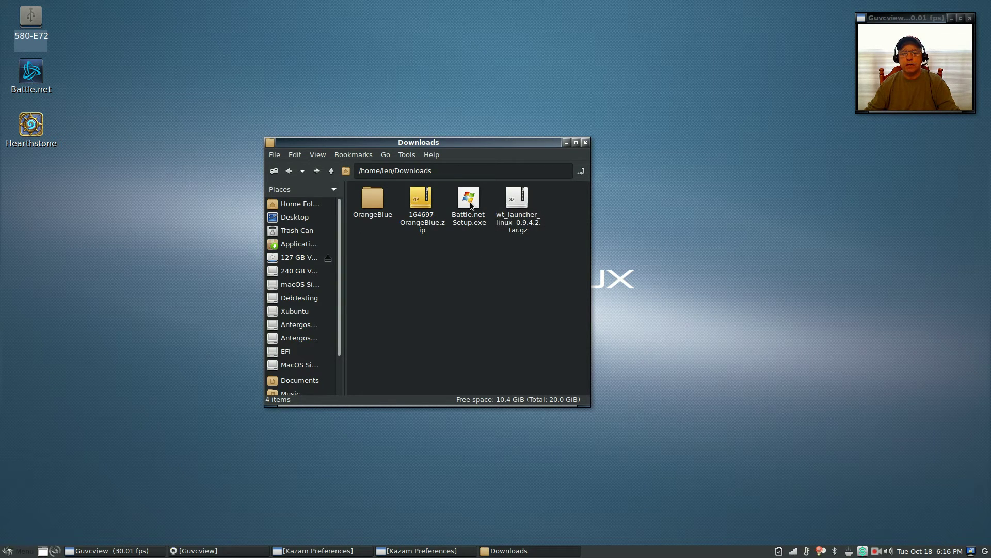
right_click(470, 200)
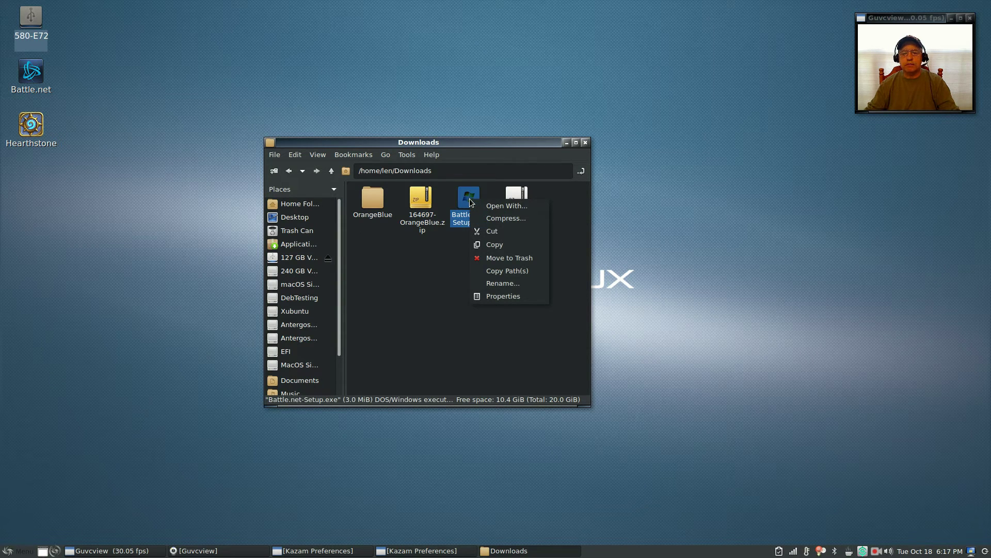
click(453, 290)
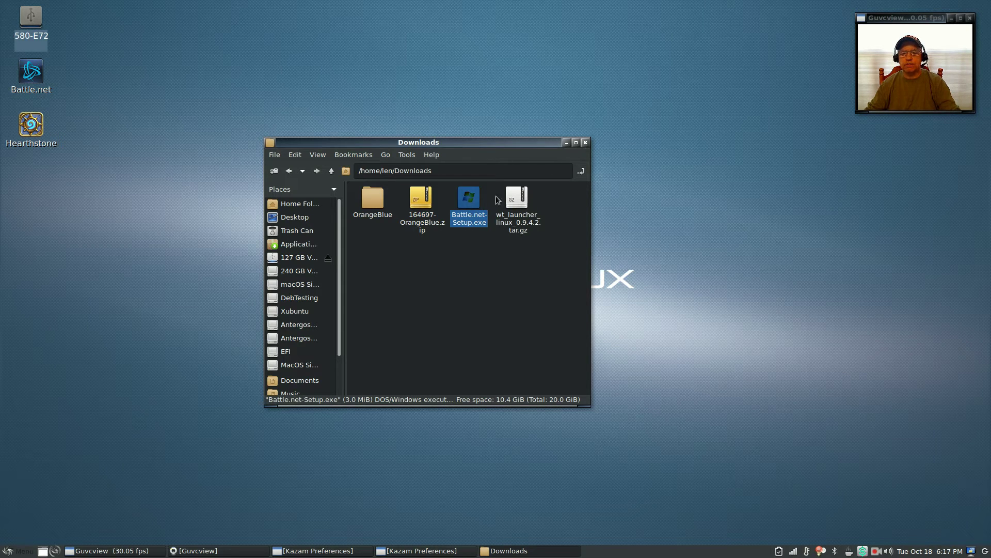
click(585, 143)
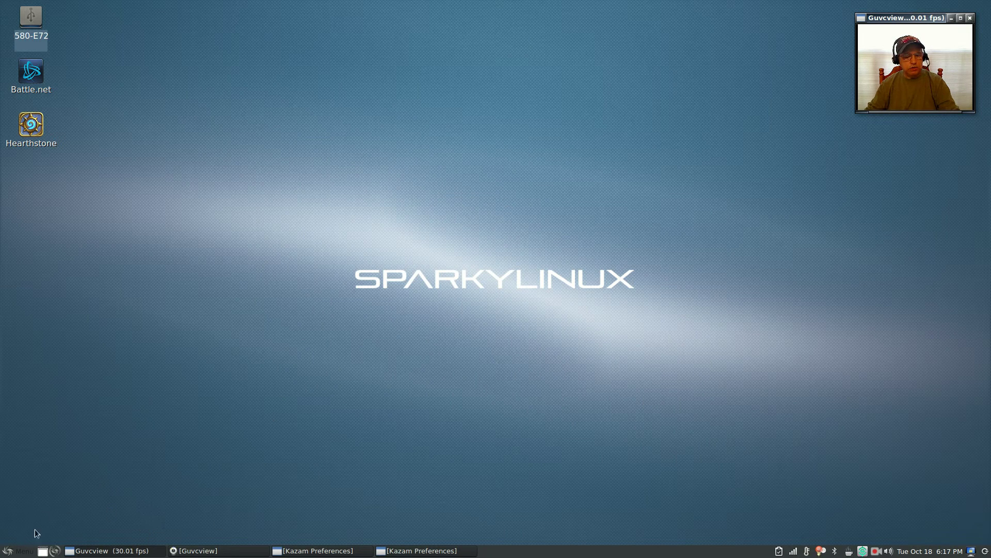
click(16, 551)
Step: Open LXTerminal and run 'winetricks corefonts', which is already installed
mouse_move(70, 458)
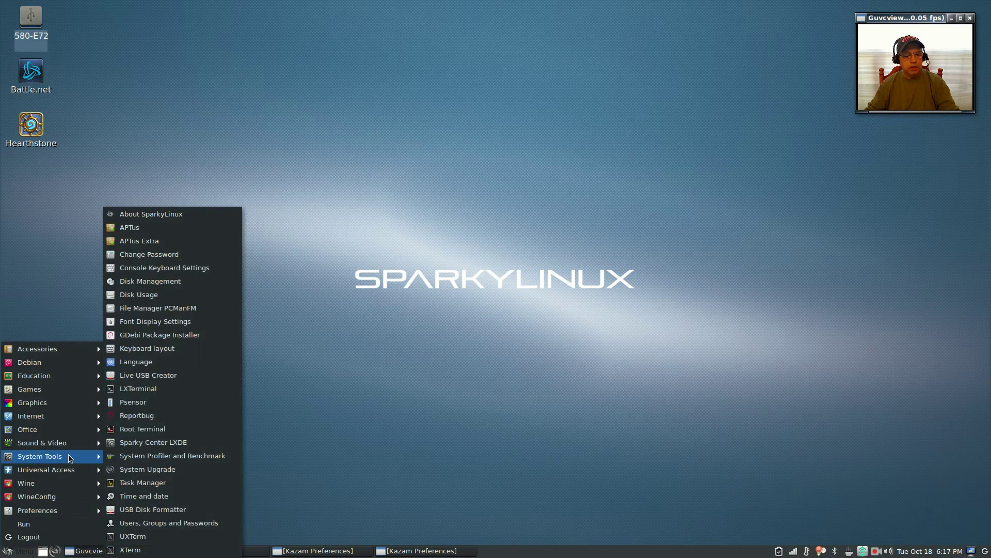
click(148, 390)
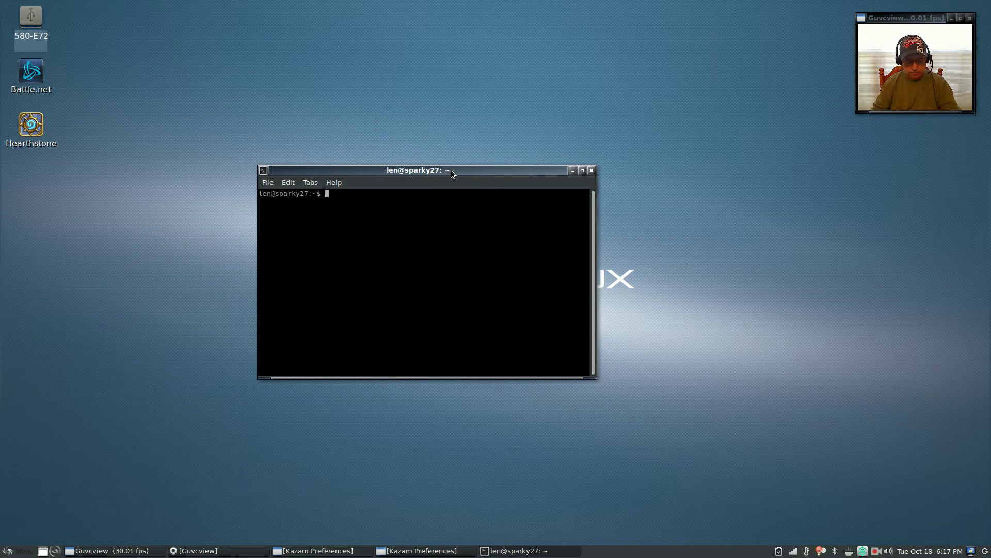
text(winet)
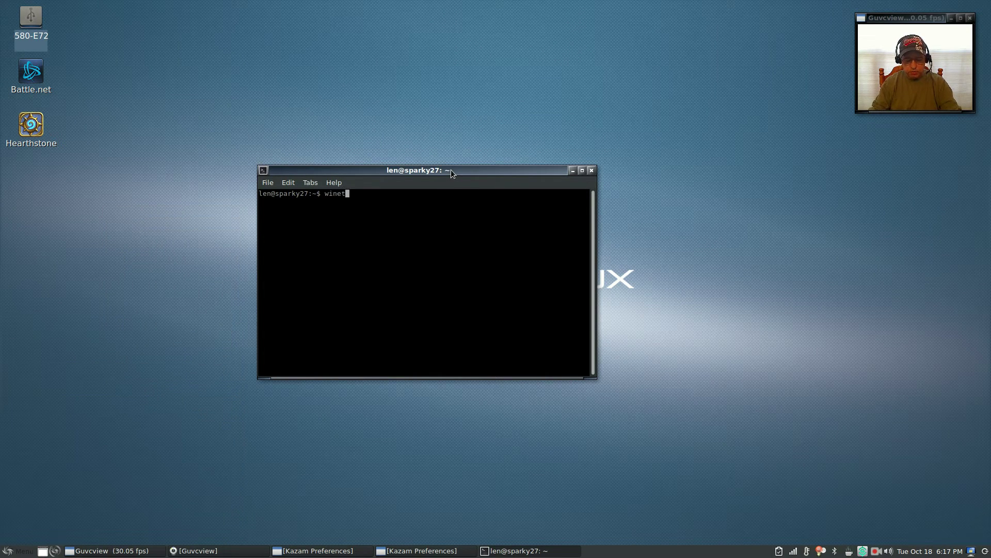
text(ricks )
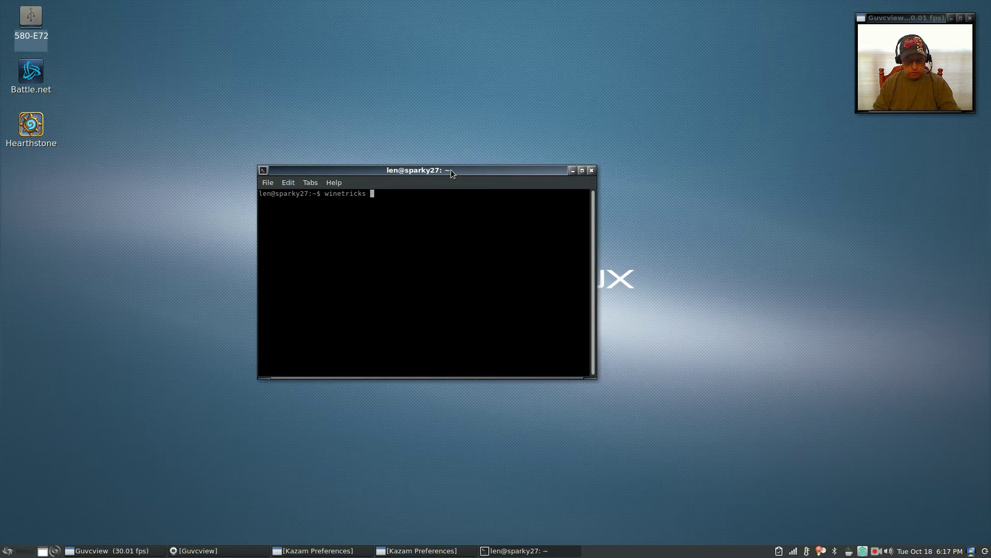
text(corefonts)
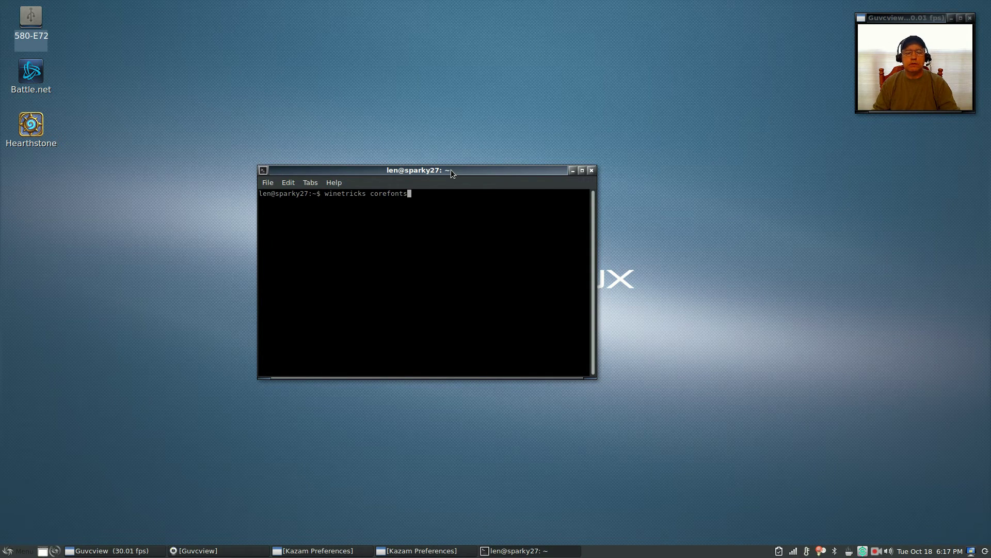
key(Return)
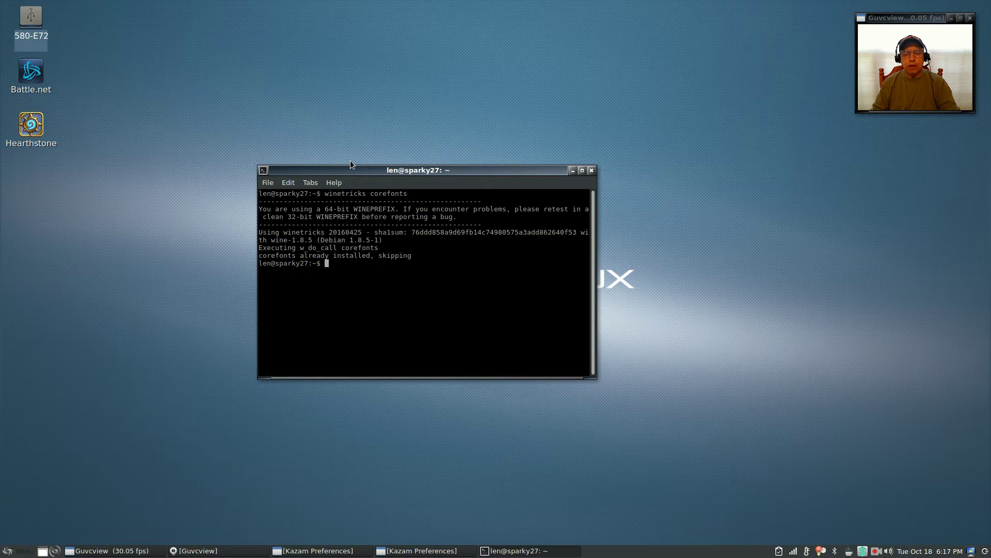
Step: Edit the recalled command to 'winetricks vcrun2015' and run it
key(Up)
key(BackSpace)
key(BackSpace)
key(BackSpace)
key(BackSpace)
key(BackSpace)
key(BackSpace)
key(BackSpace)
key(BackSpace)
key(BackSpace)
text(vcrun2015)
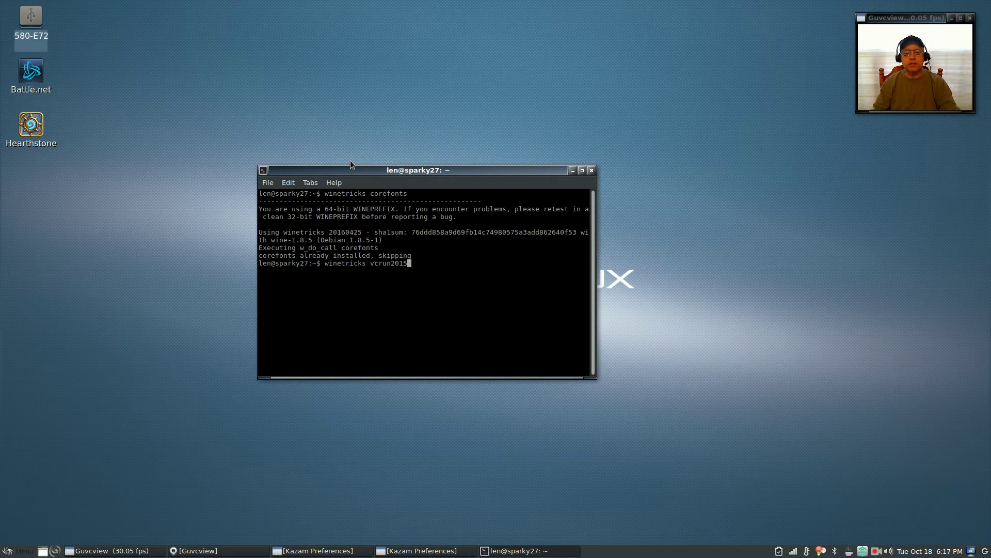
key(Return)
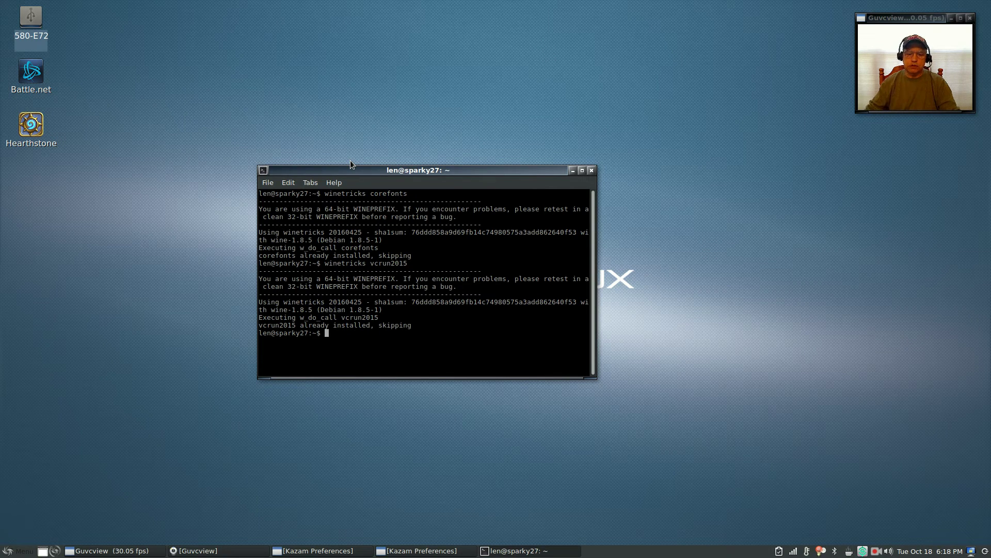
Step: Close the terminal and open the home Downloads folder in PCManFM
click(591, 170)
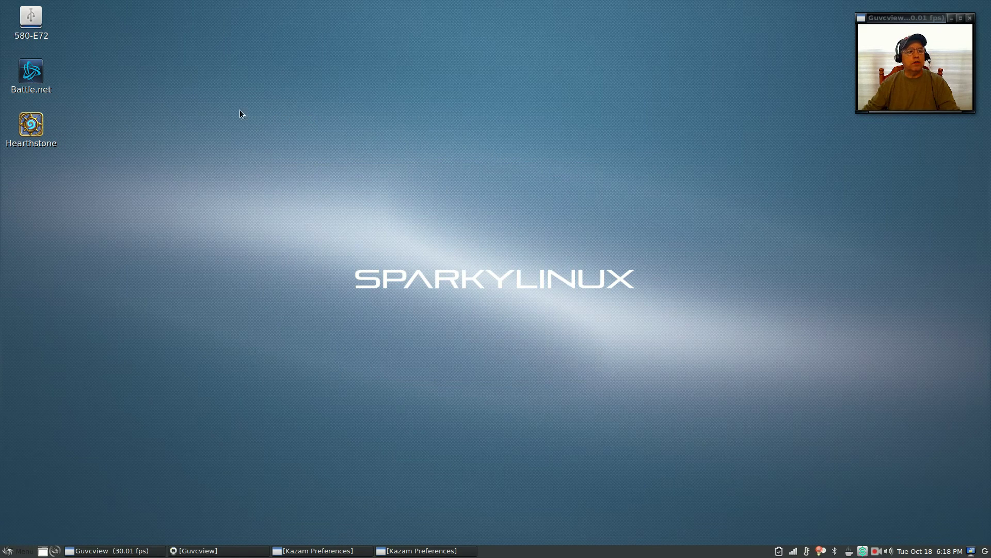
double_click(32, 22)
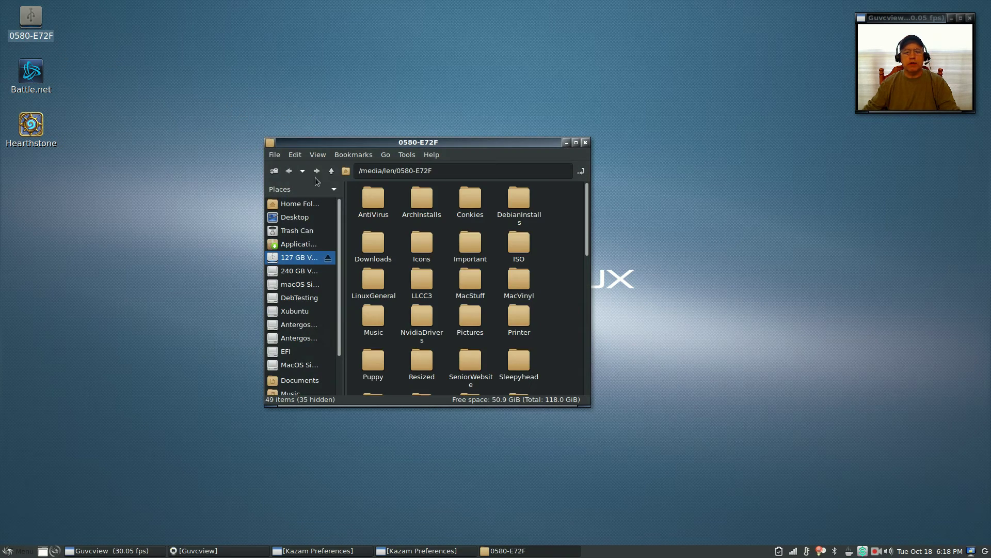
click(307, 205)
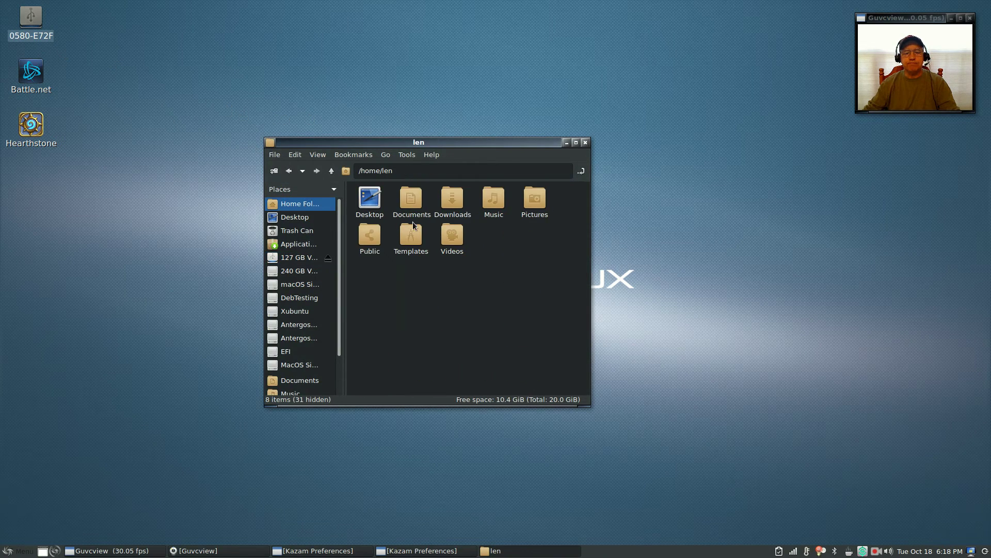
double_click(461, 203)
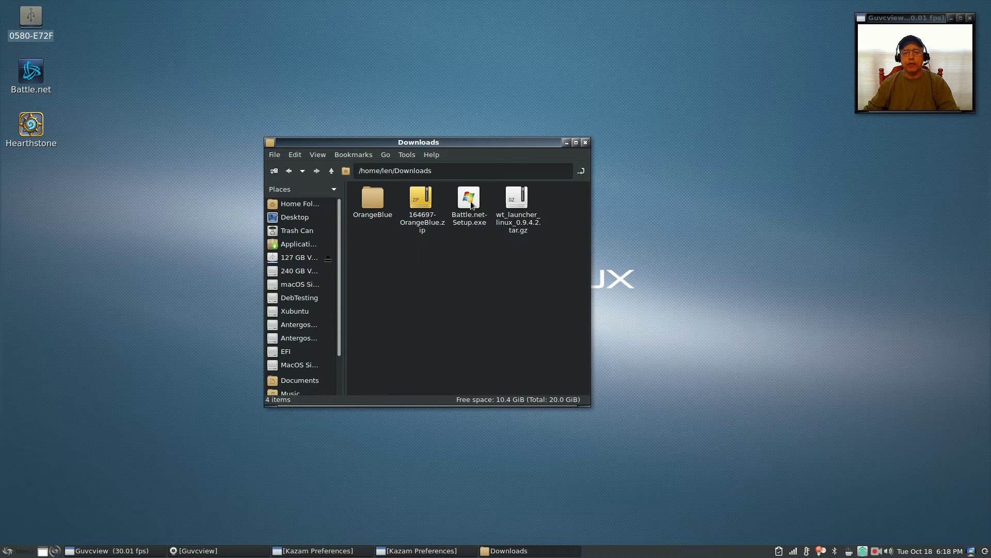
Step: Choose Open With… for Battle.net-Setup.exe
click(471, 203)
right_click(470, 203)
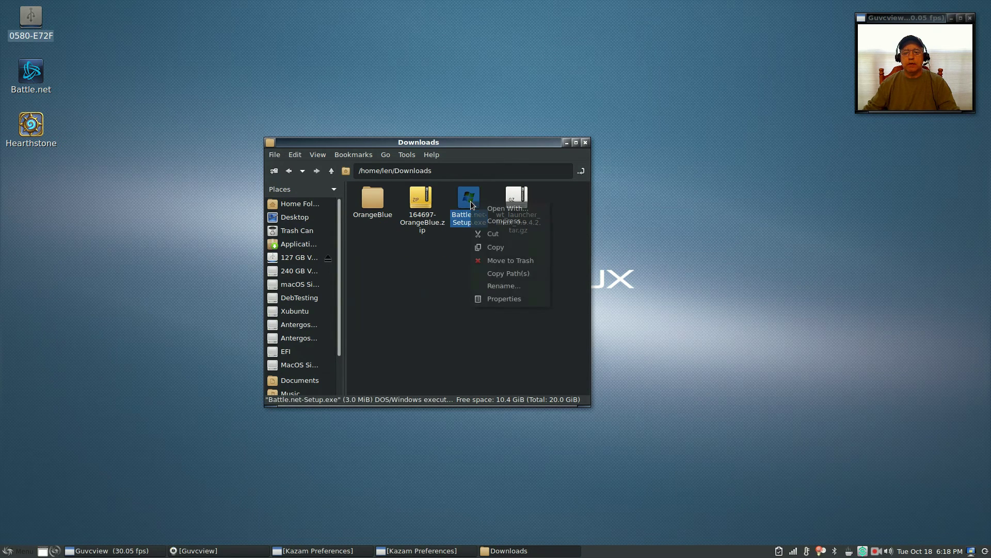
click(504, 212)
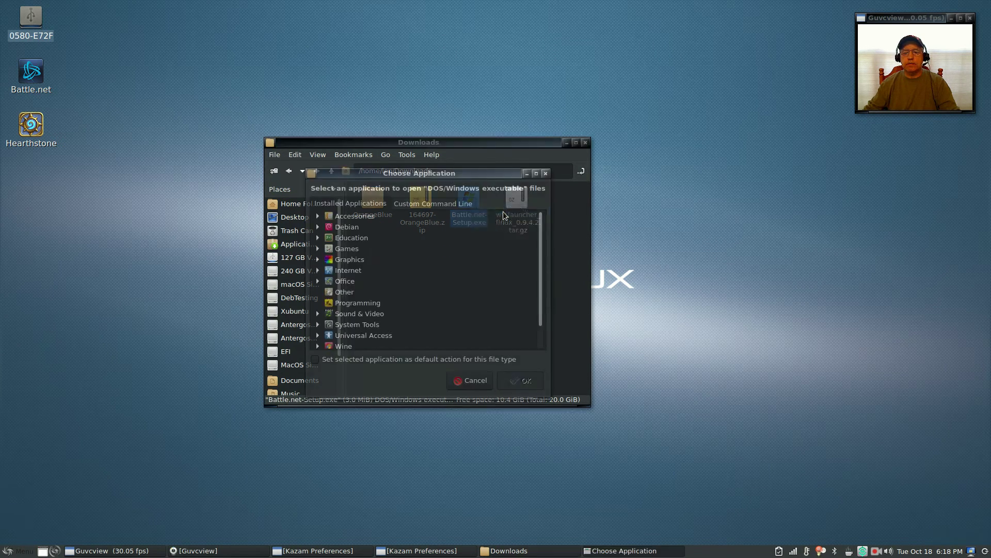
Step: Expand and collapse the Wine entry under Installed Applications
scroll(418, 274, down, 2)
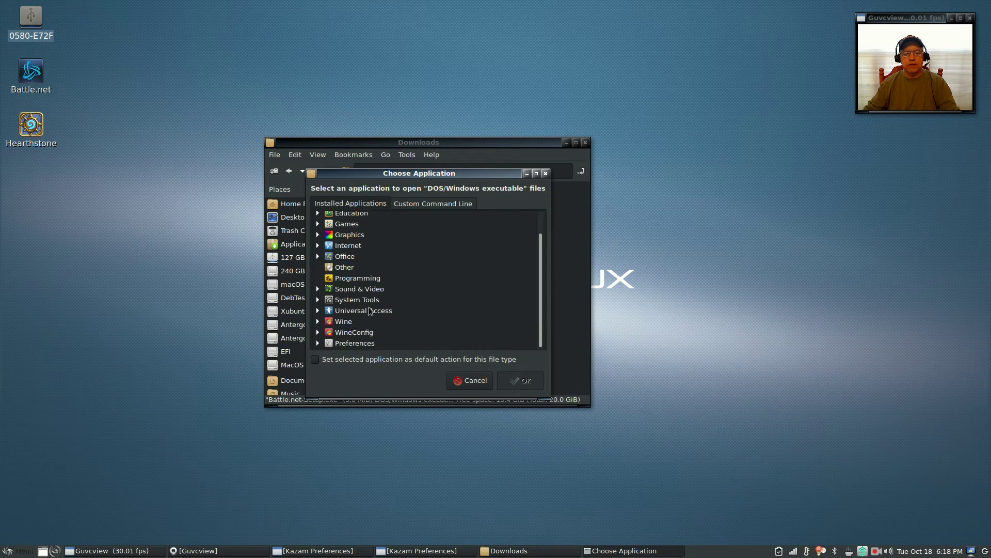
click(342, 321)
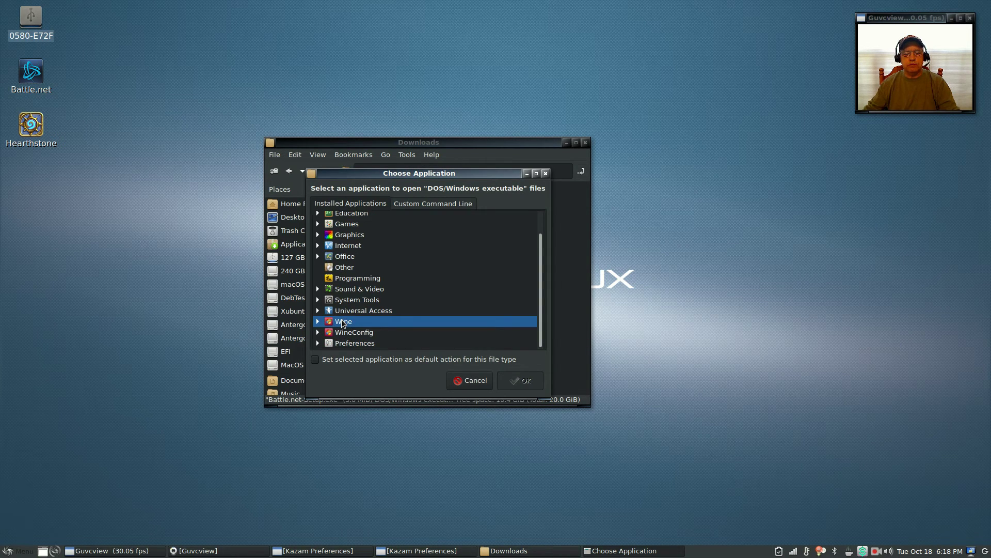
click(318, 321)
click(328, 321)
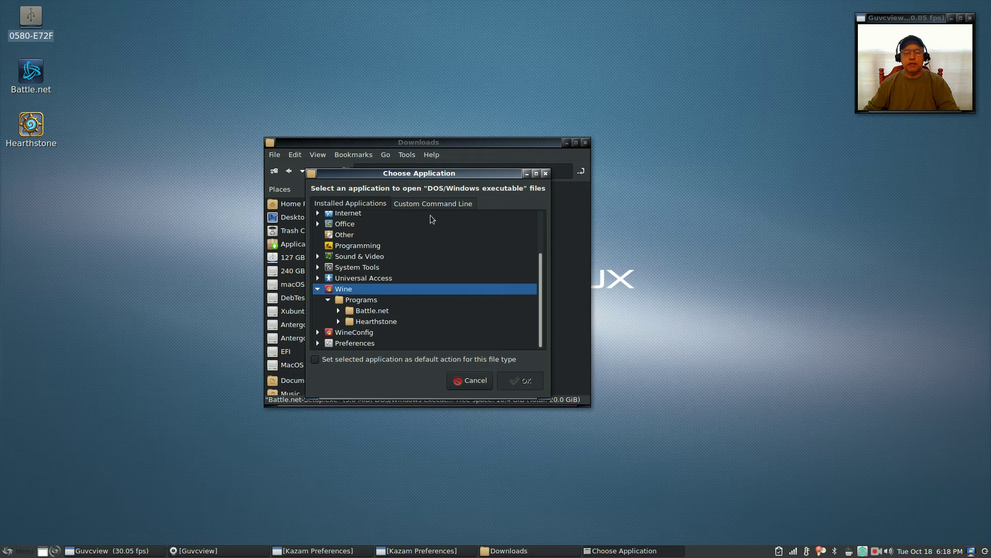
click(318, 288)
Step: Enter 'wine' as the custom command line and browse for the program file
click(441, 203)
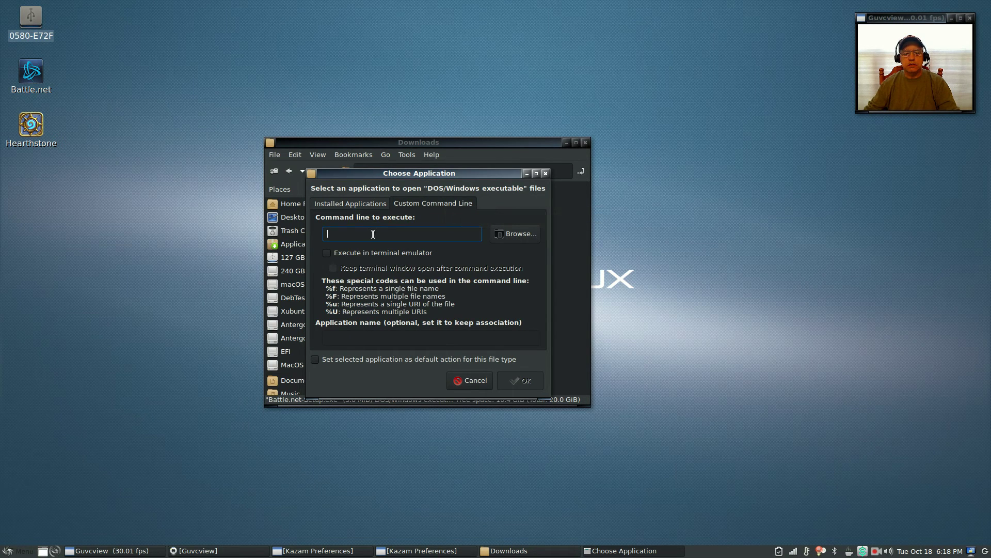
text(wine)
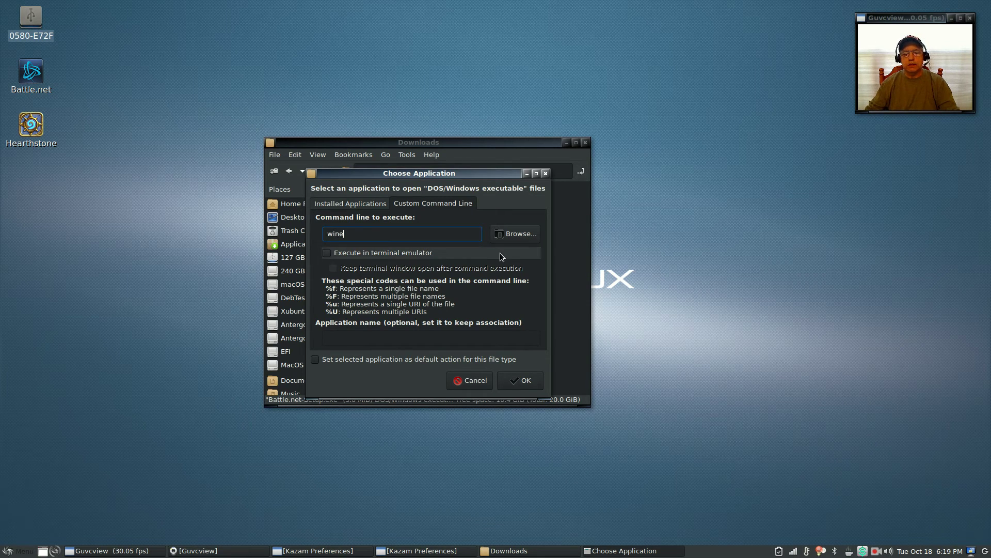
click(526, 235)
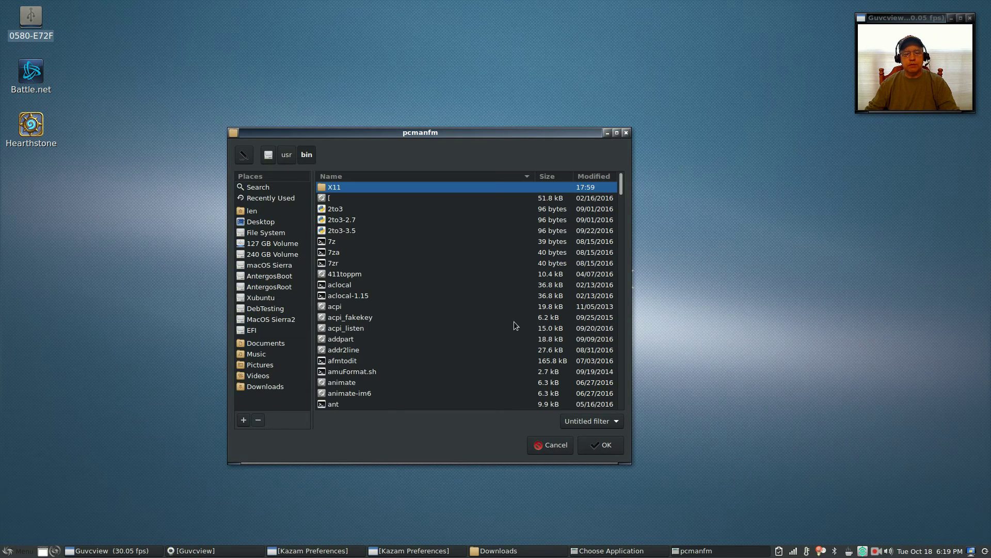
Step: Pick /usr/bin/wine as the command and confirm to run the installer with it
drag(620, 188, 616, 378)
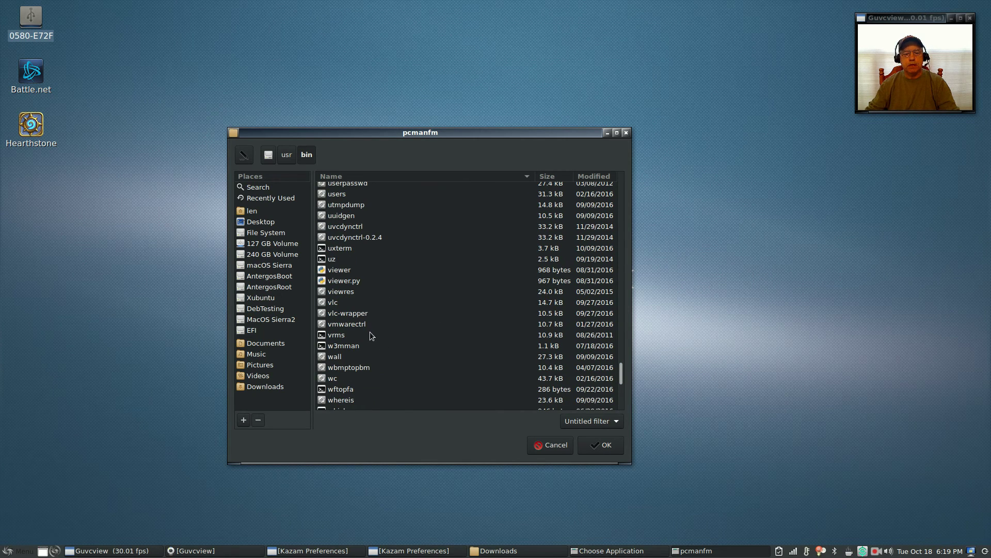
scroll(370, 333, down, 1)
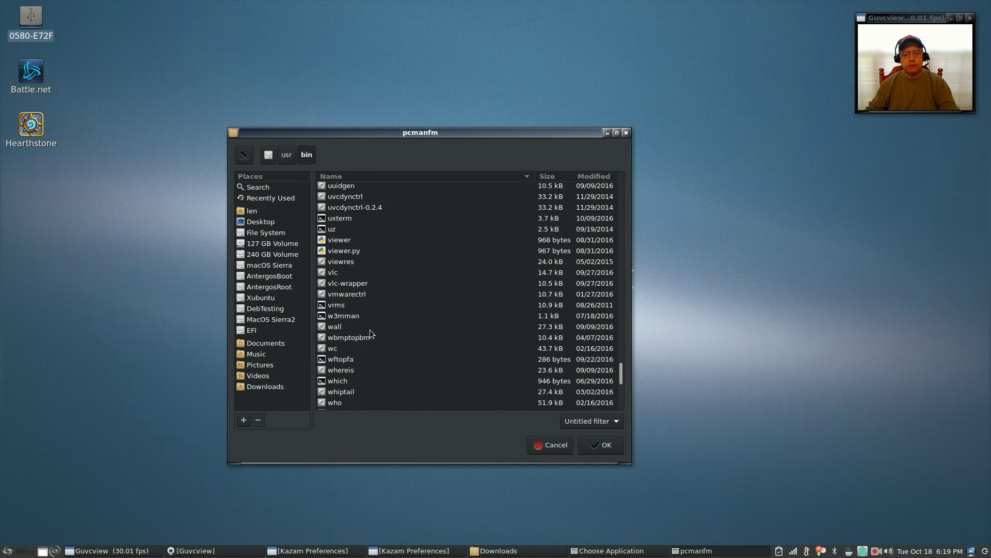
scroll(370, 331, down, 4)
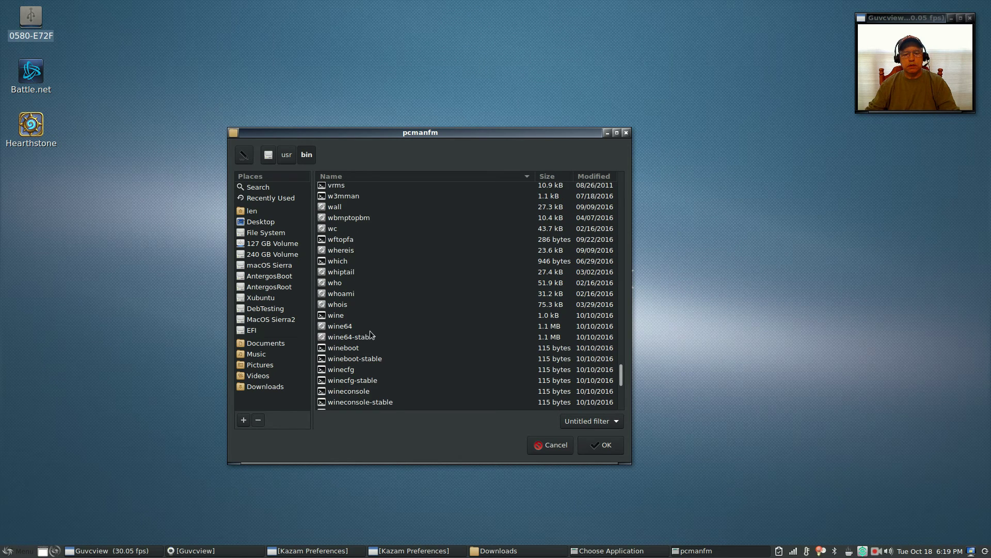
click(338, 315)
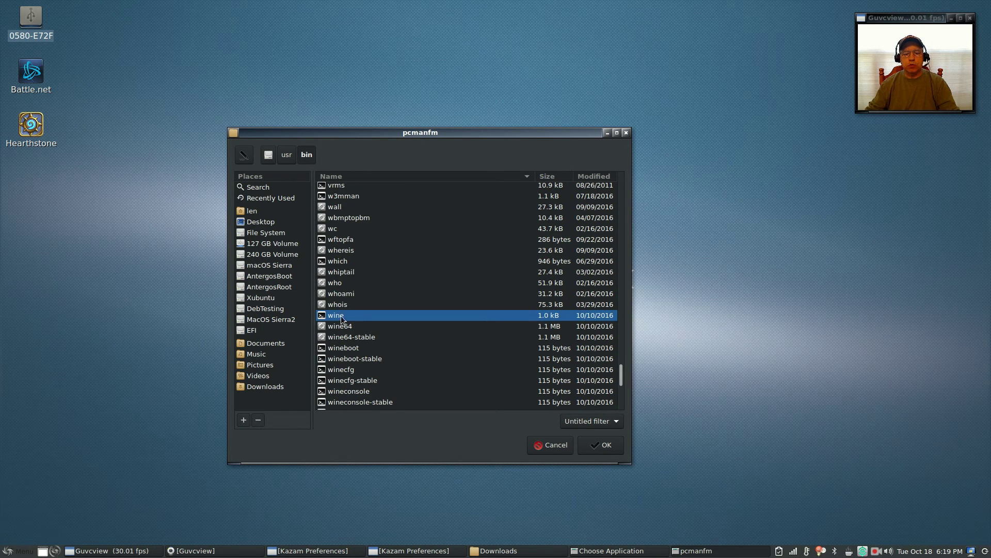
click(600, 441)
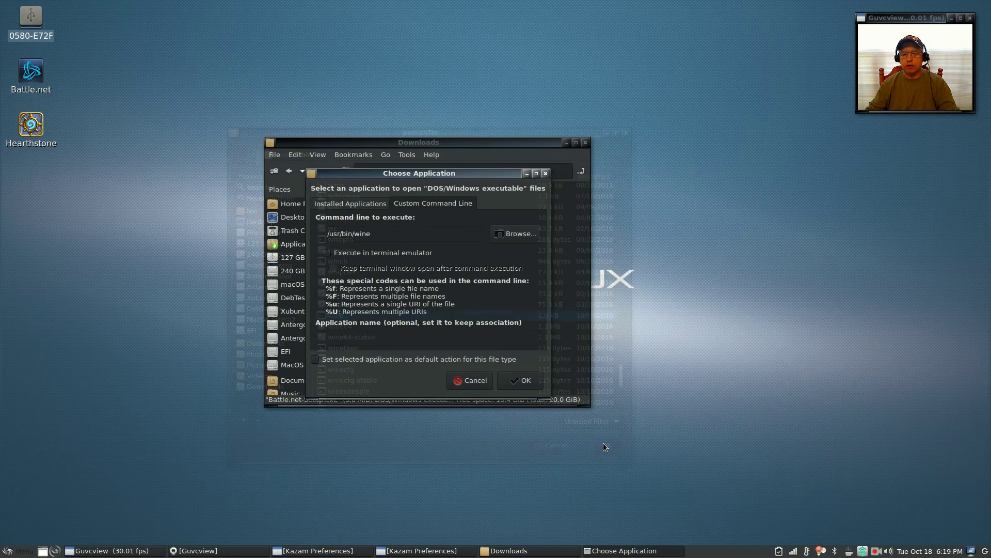
click(533, 383)
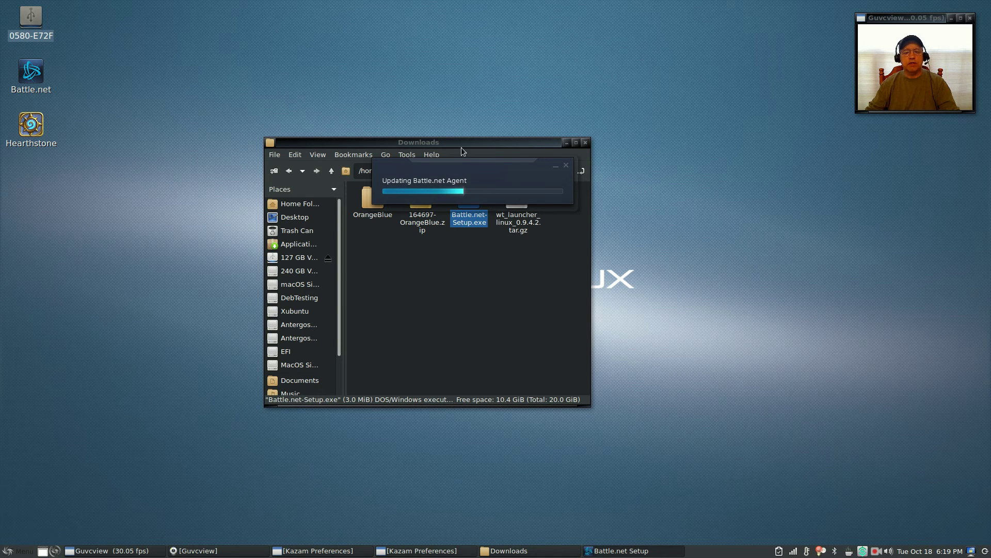
Step: Close the Downloads window and let the installer reach the Battle.net login screen
click(585, 142)
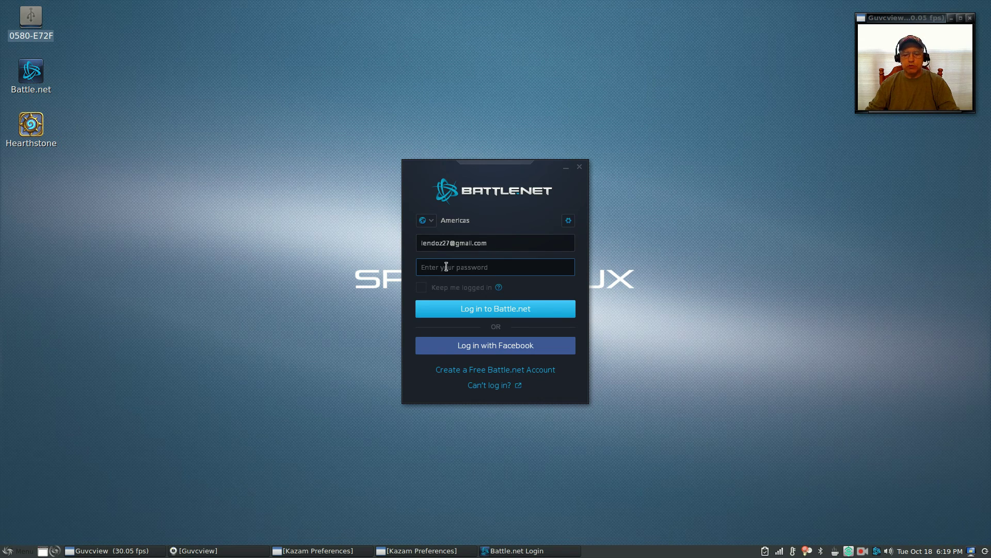
Step: Type the account password and log in to Battle.net
text(********)
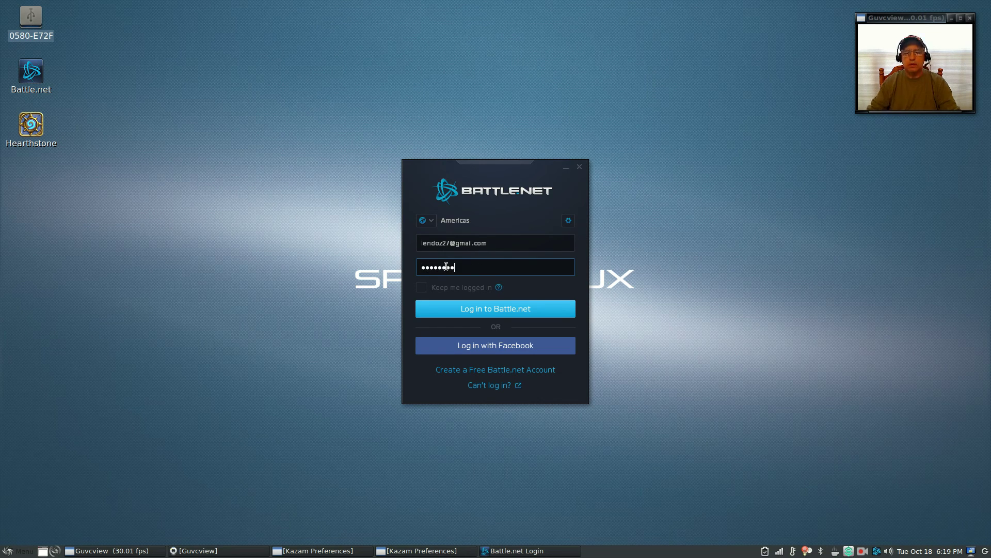
click(496, 315)
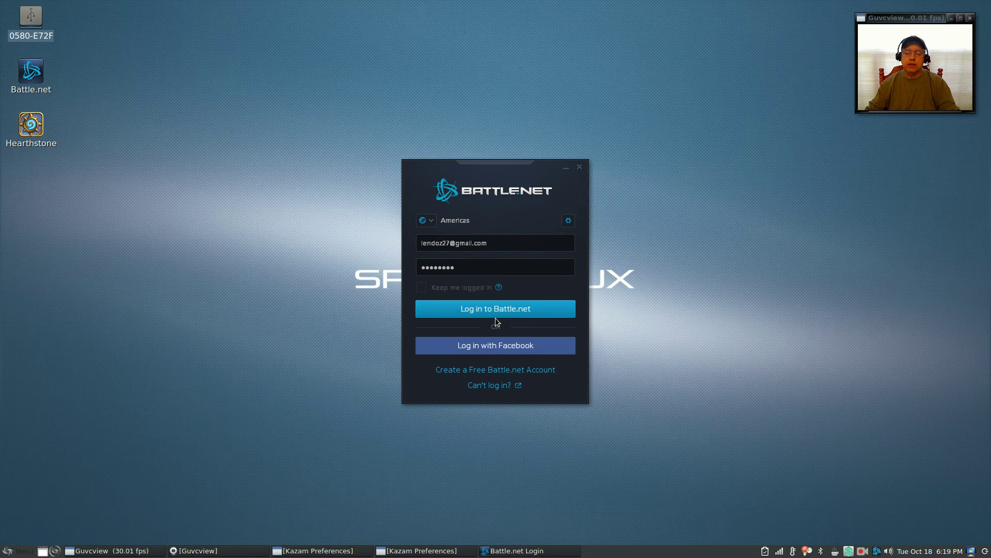
click(496, 312)
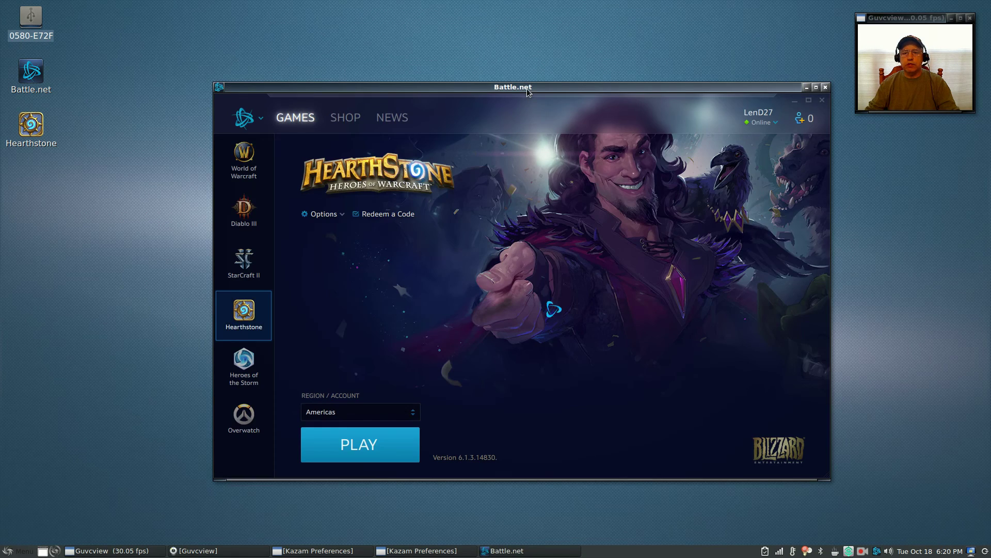
Step: Shift the Battle.net window left, view the StarCraft II and World of Warcraft pages, then minimise it
drag(527, 92, 460, 96)
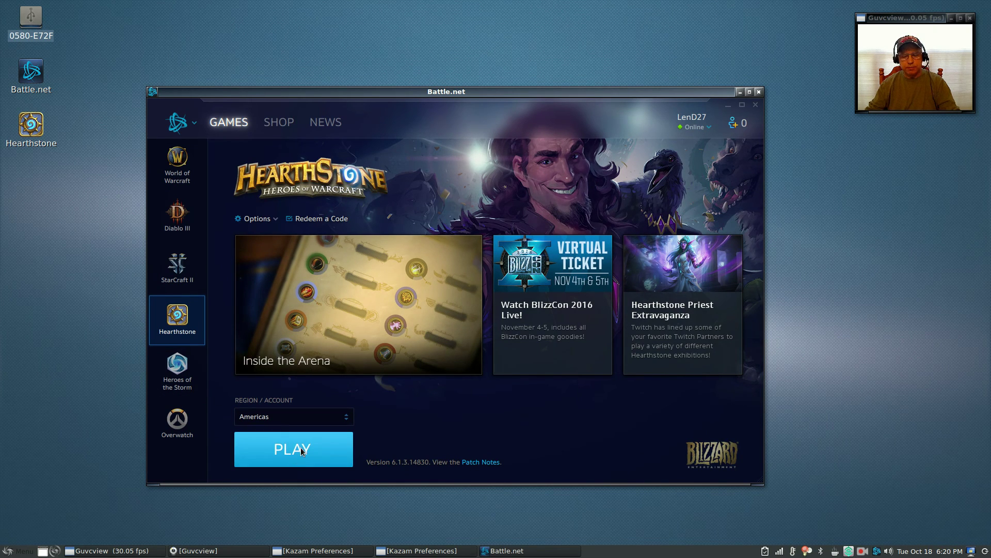
click(177, 265)
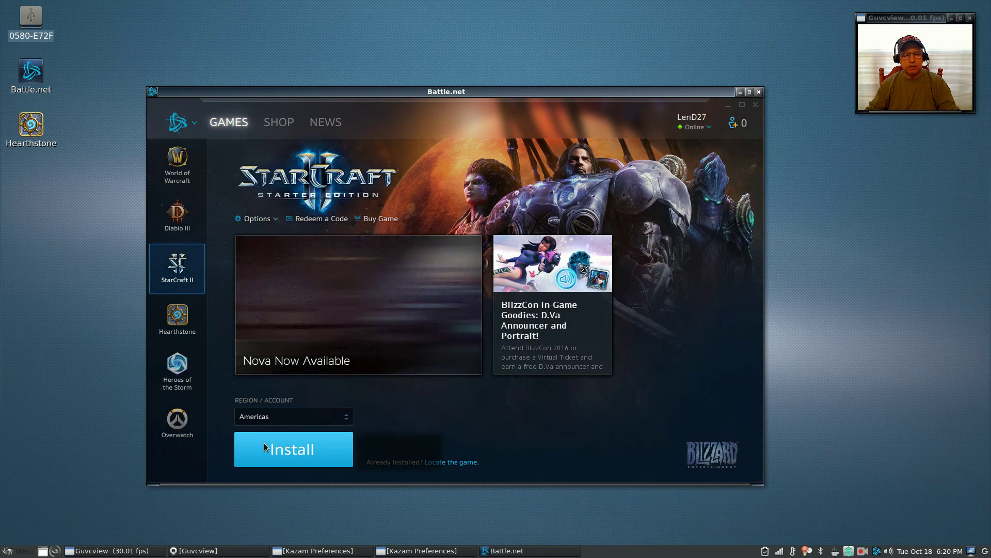
click(170, 162)
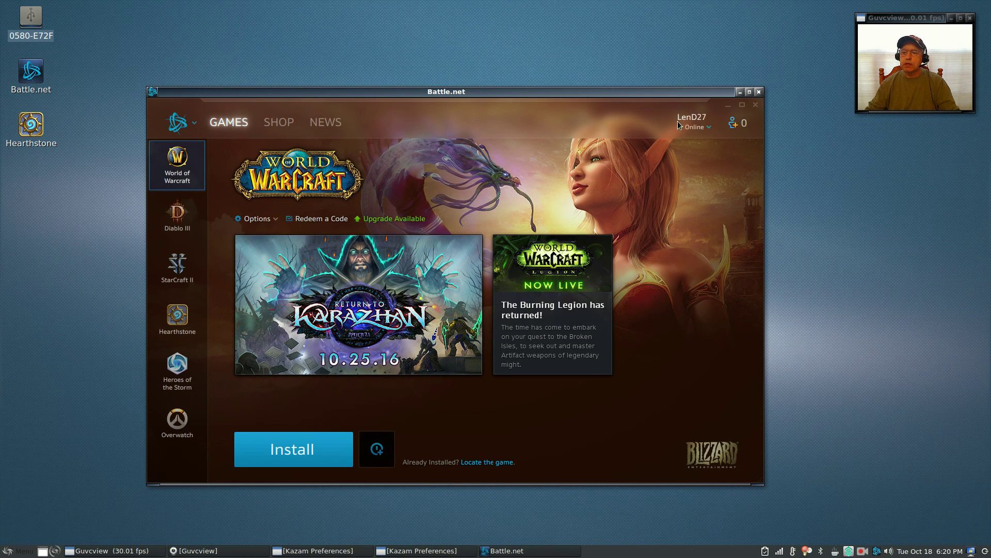
click(740, 91)
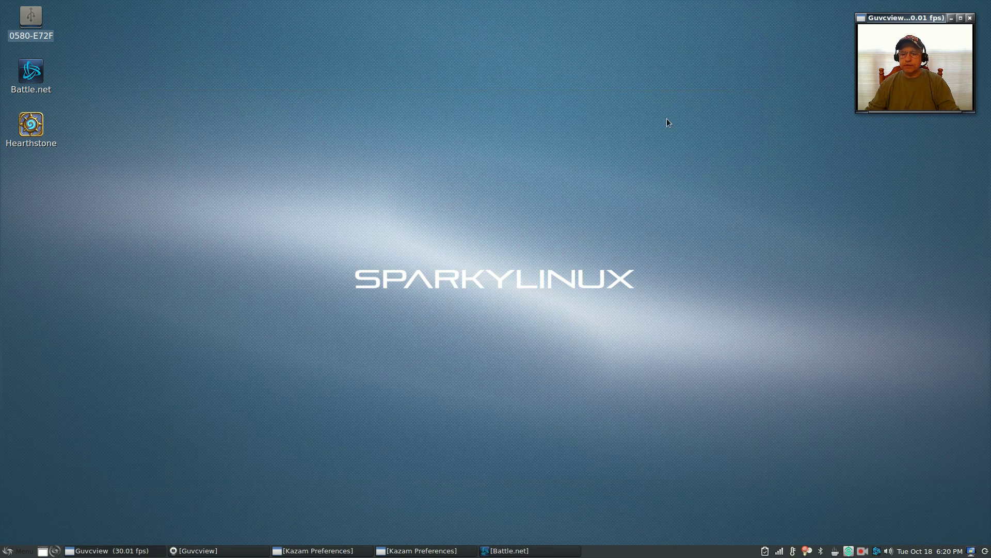
click(486, 184)
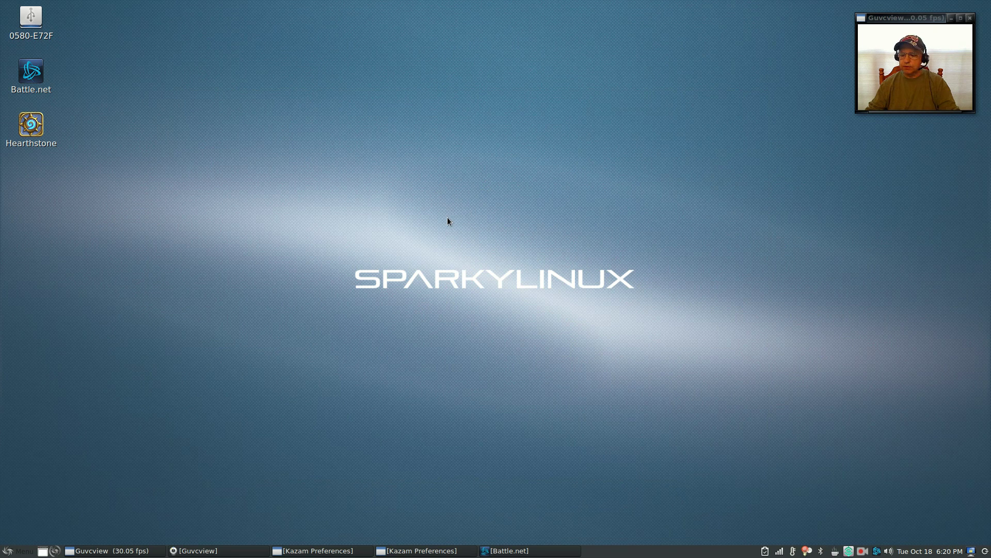